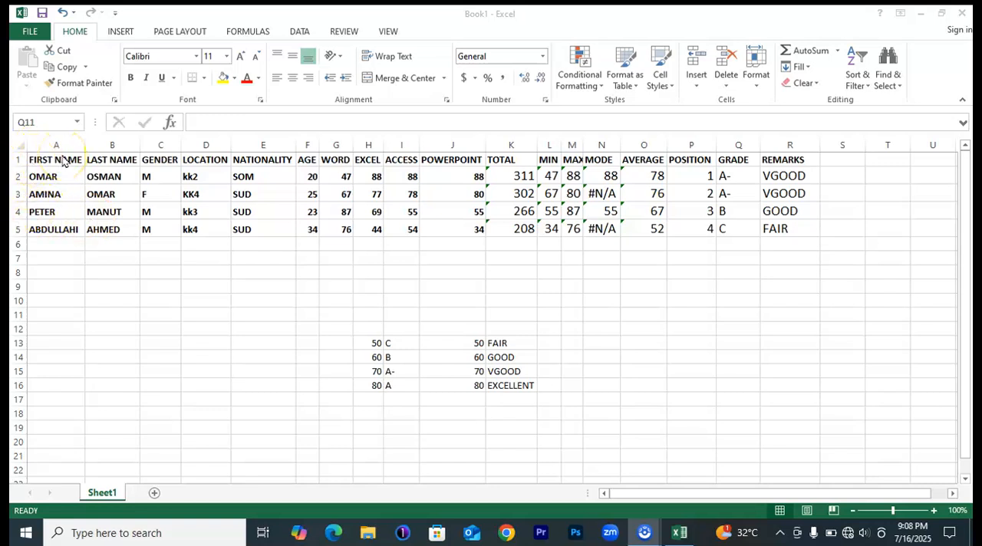
Angle the text of the header row A1:R1 counterclockwise.
left_click(342, 63)
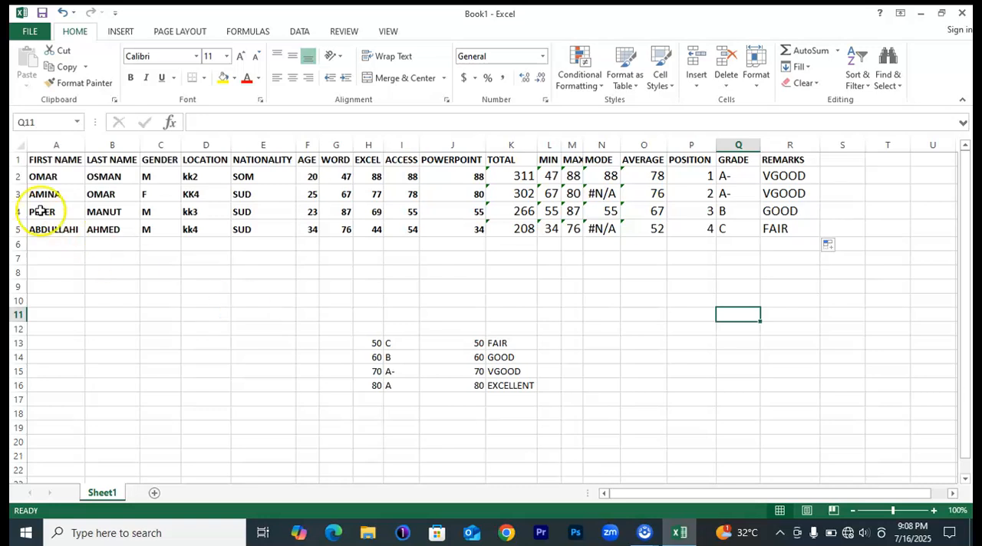
left_click_drag(34, 159, 795, 158)
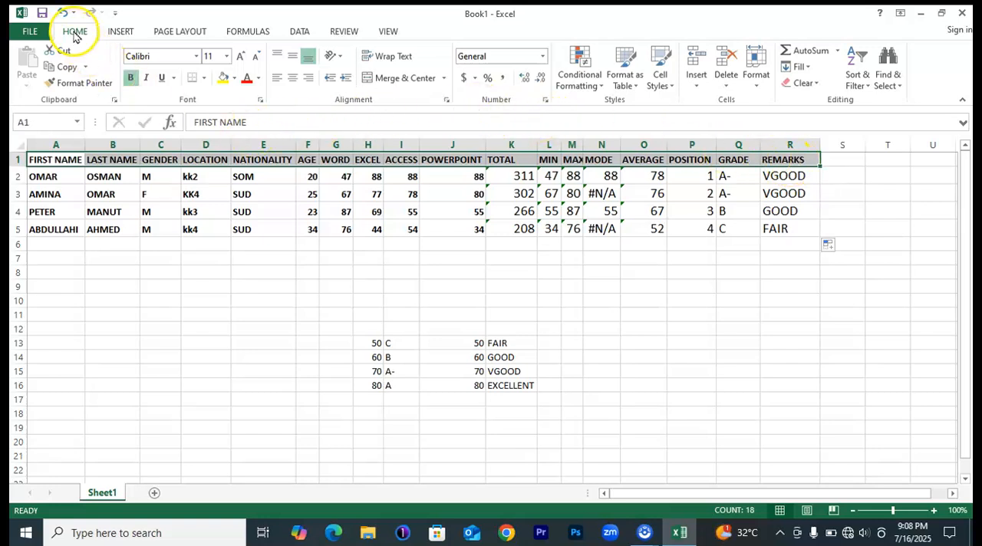
left_click(343, 59)
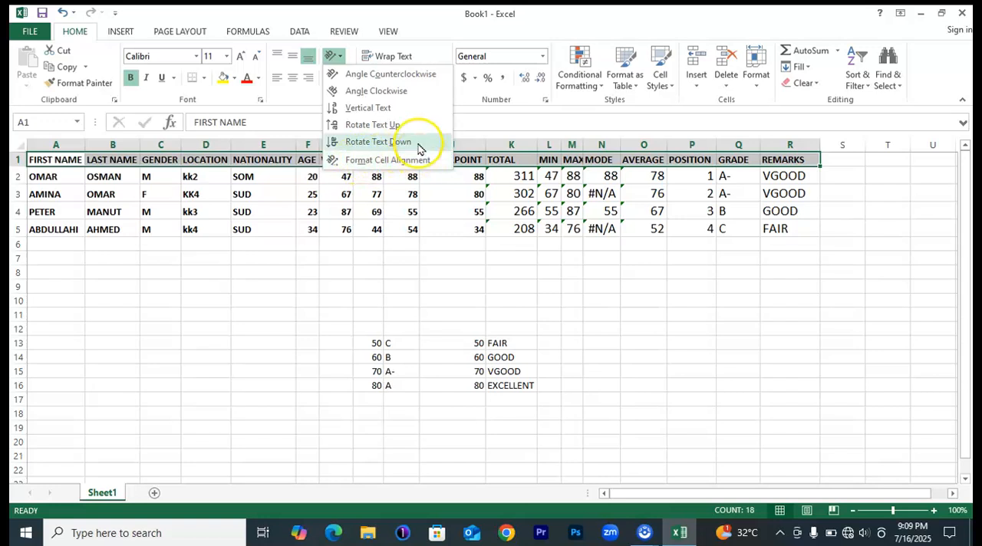
left_click(373, 74)
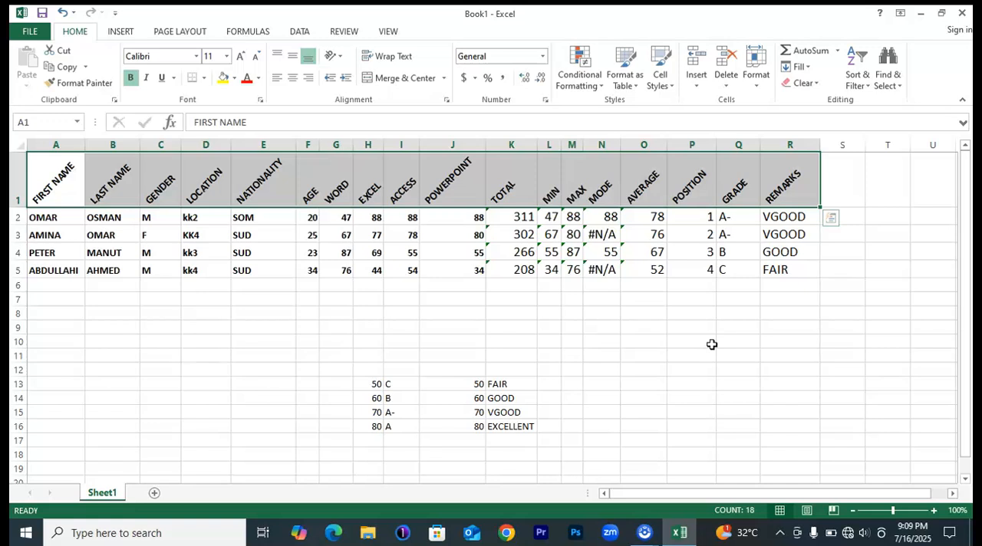
Narrow the POWERPOINT, NATIONALITY, LOCATION, AGE and POSITION columns to fit the data beneath their angled headers.
left_click_drag(479, 146, 451, 144)
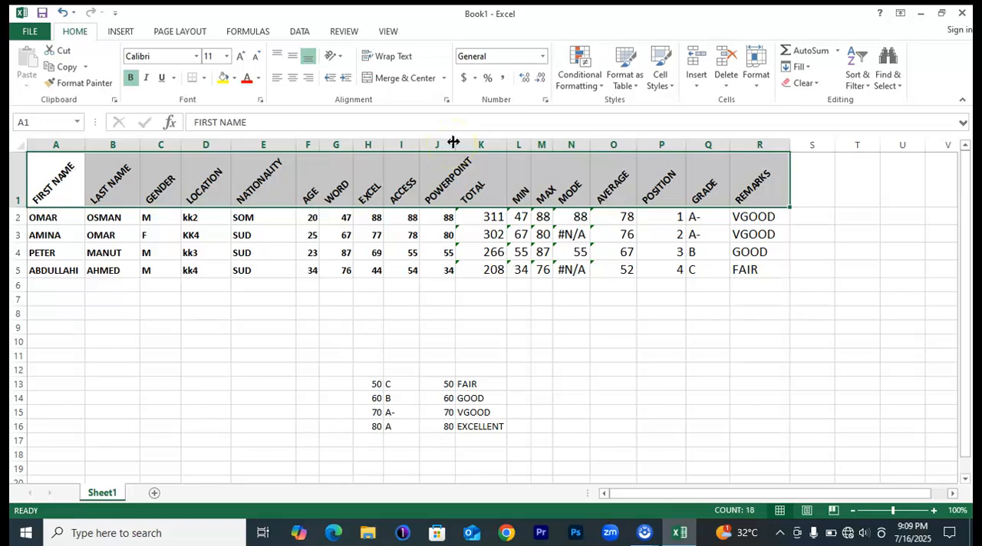
left_click_drag(293, 146, 273, 146)
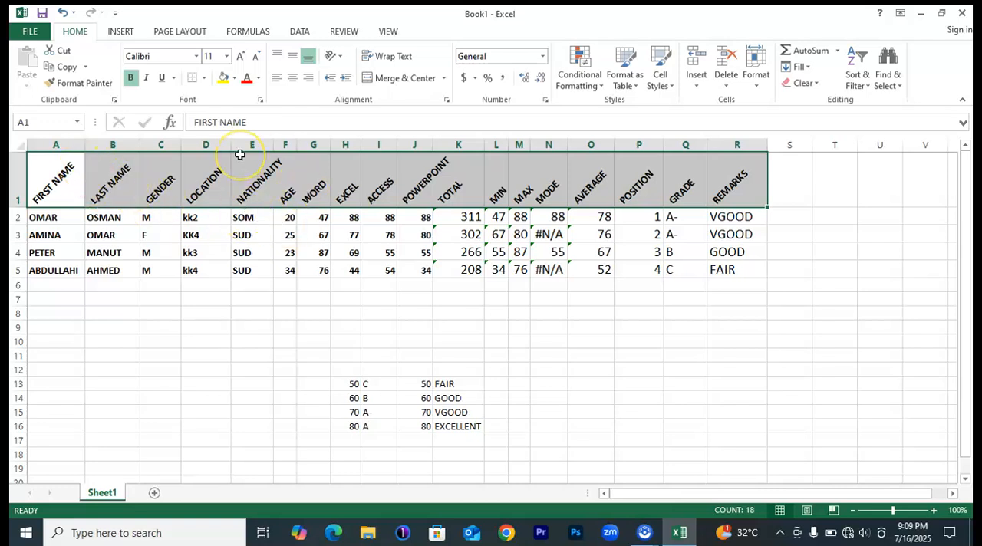
left_click_drag(231, 145, 212, 139)
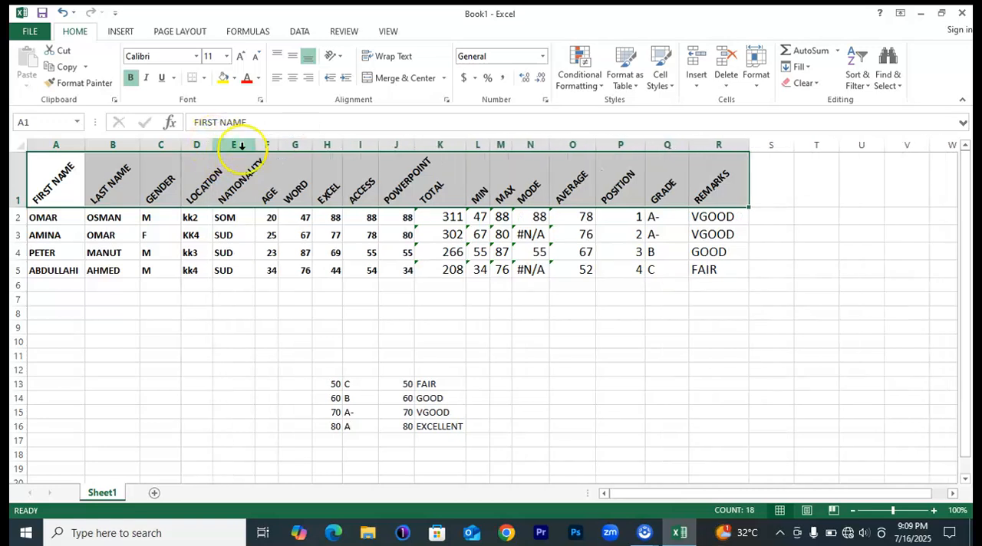
left_click_drag(275, 142, 244, 142)
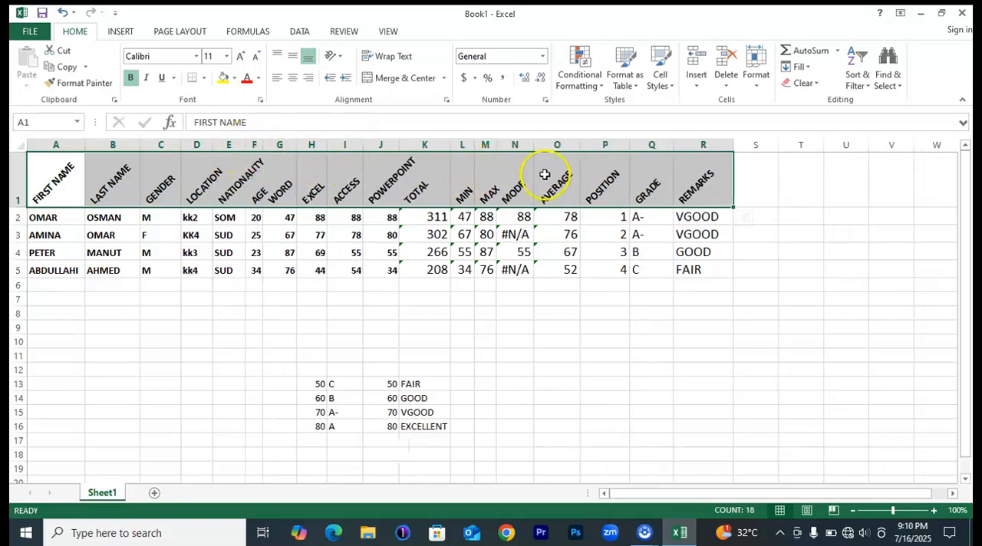
left_click_drag(629, 145, 611, 141)
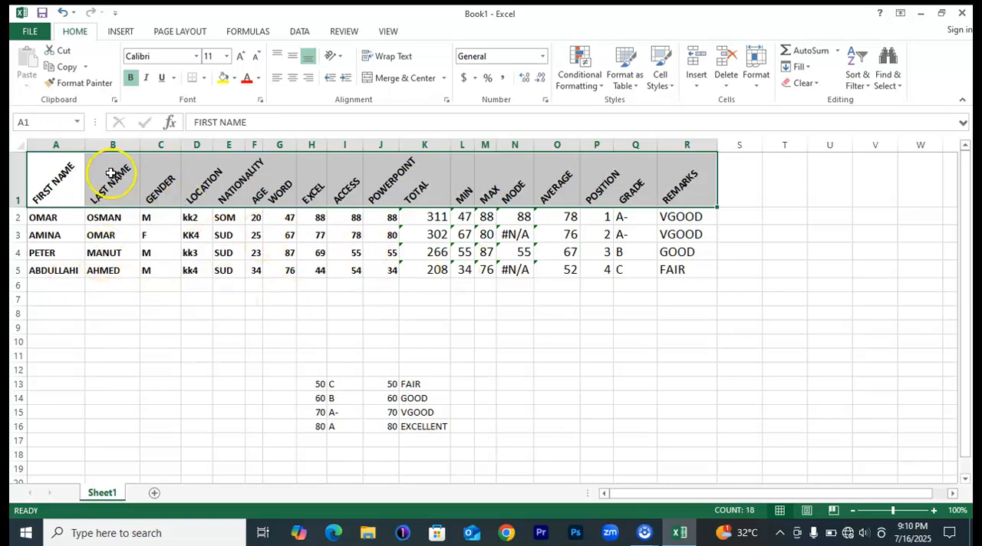
Try the Angle Clockwise orientation on header row A1:R1 and restore its Angle Counterclockwise orientation.
left_click_drag(35, 178, 687, 176)
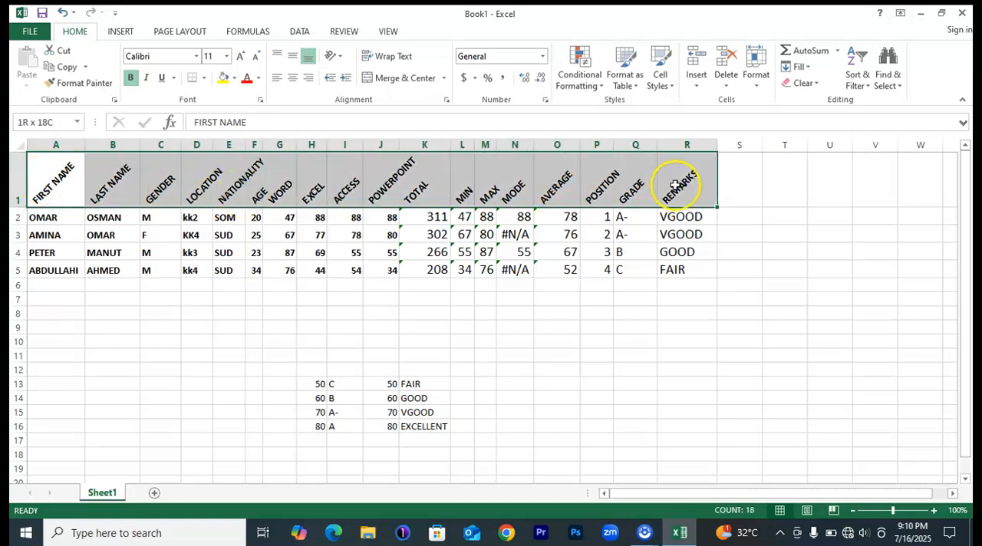
left_click(338, 57)
left_click(361, 72)
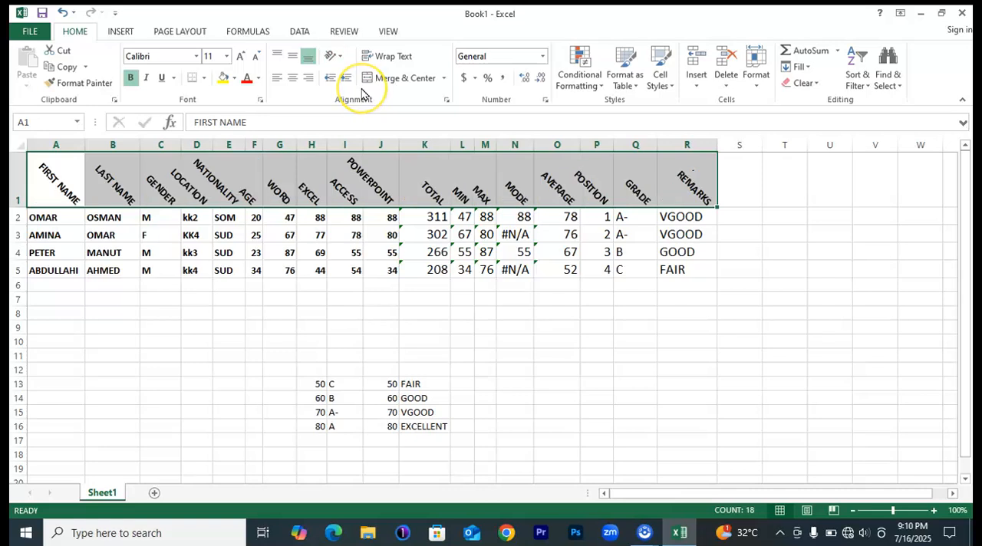
left_click(337, 57)
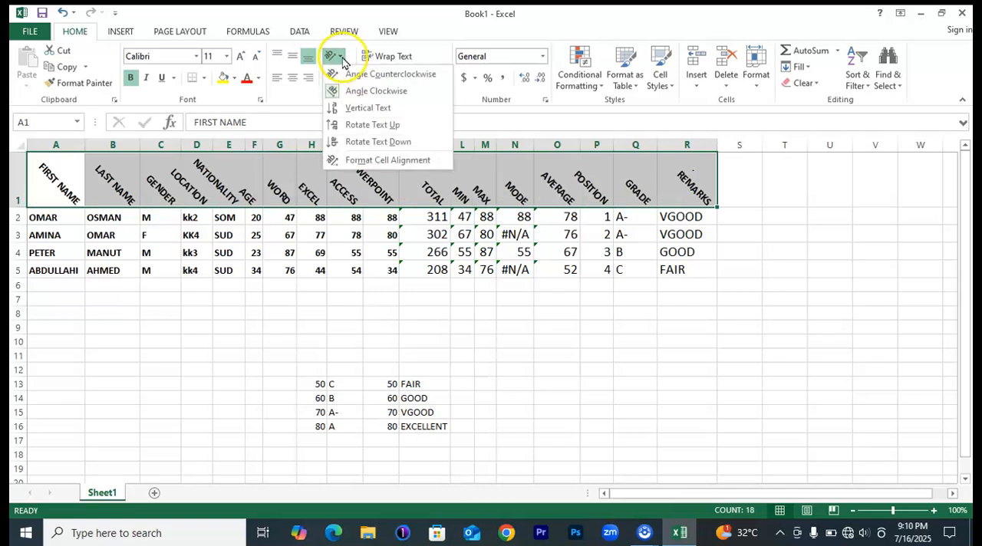
left_click(363, 92)
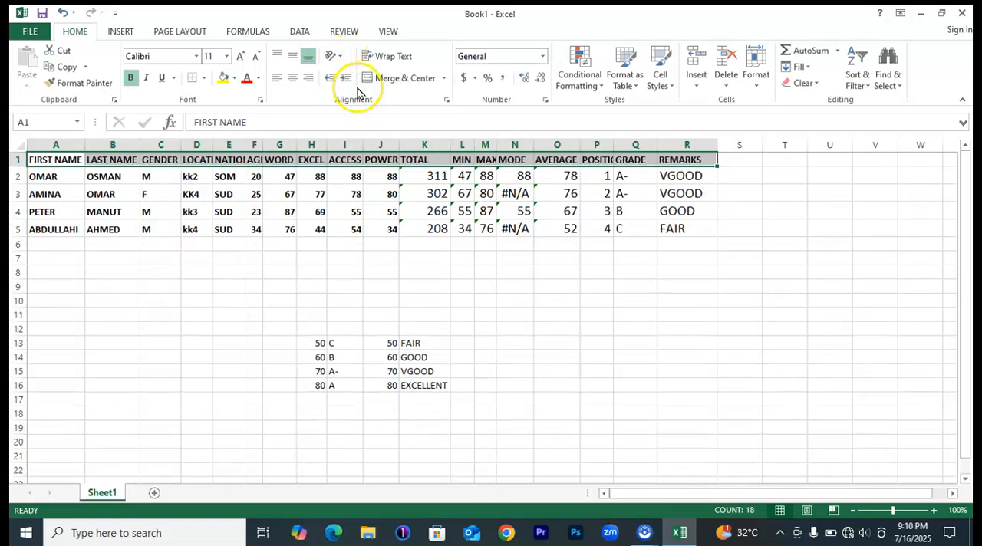
left_click(342, 58)
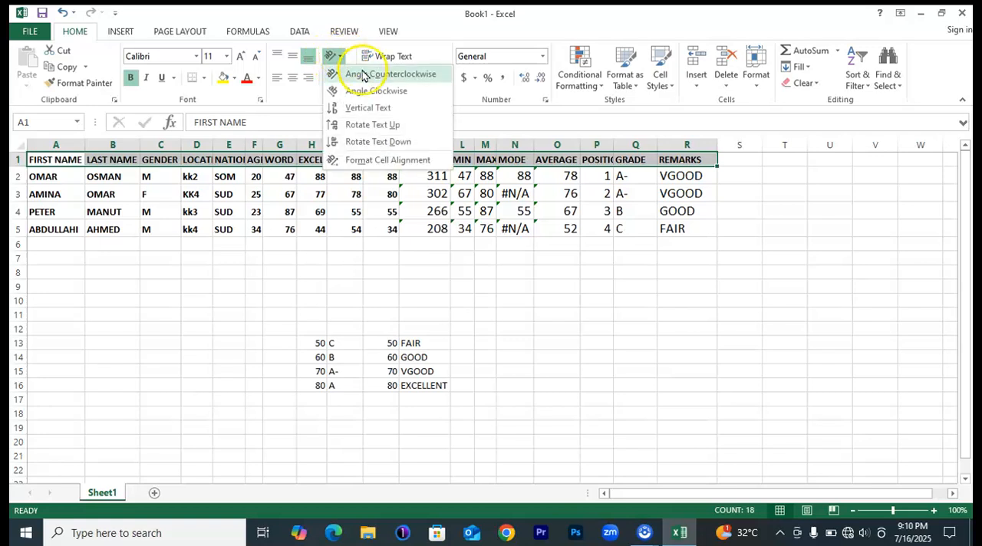
left_click(364, 74)
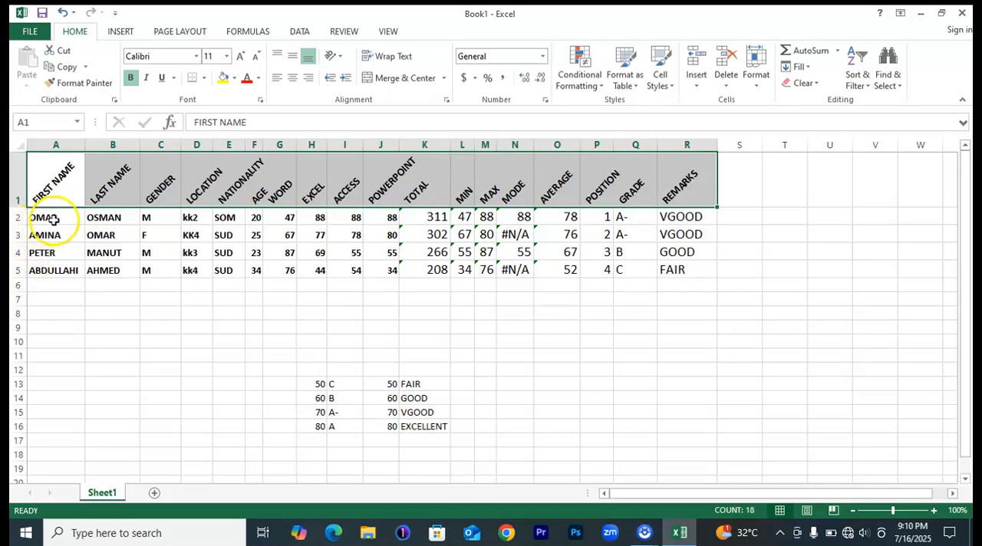
Try inserting entire columns before the FIRST NAME column with A2:B5 selected, and undo the insertion.
left_click_drag(46, 218, 88, 267)
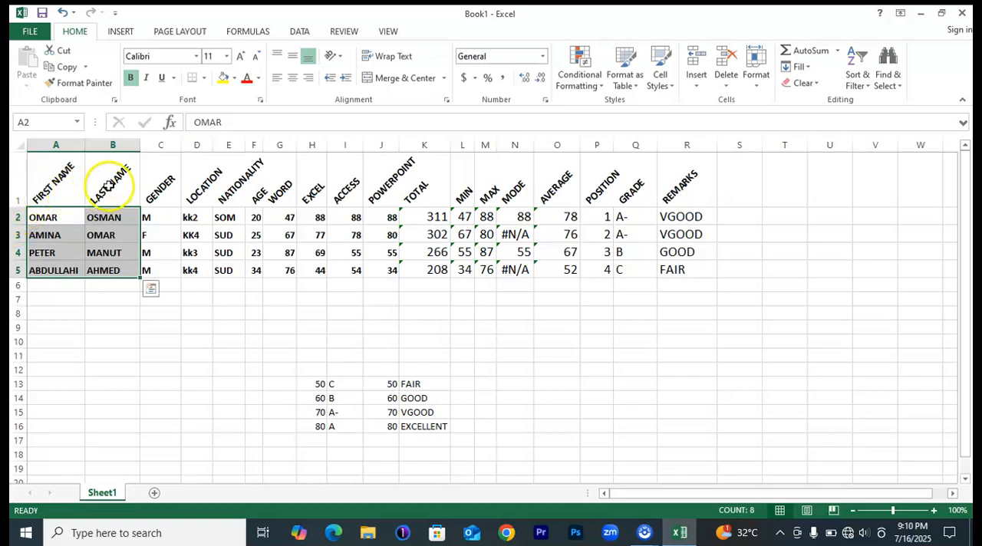
right_click(43, 218)
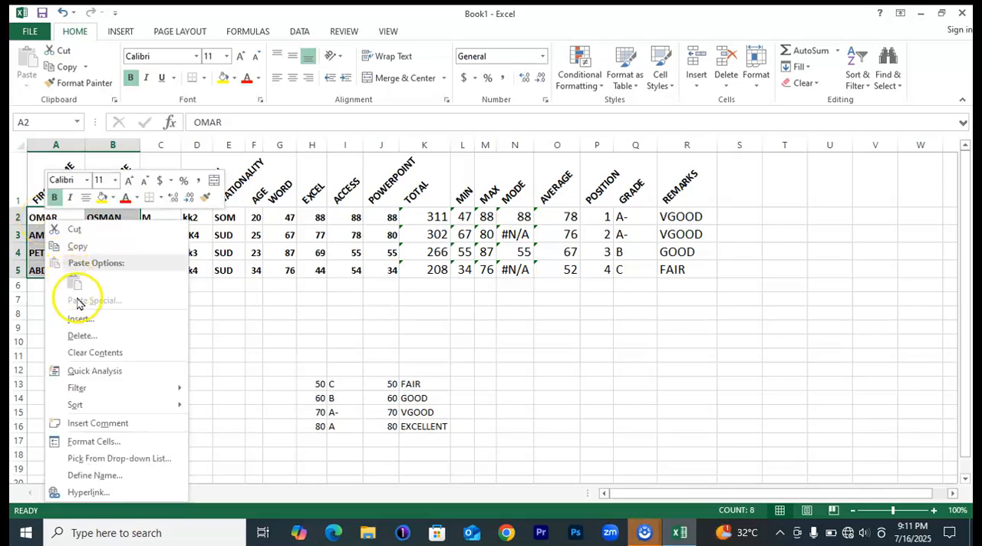
left_click(85, 325)
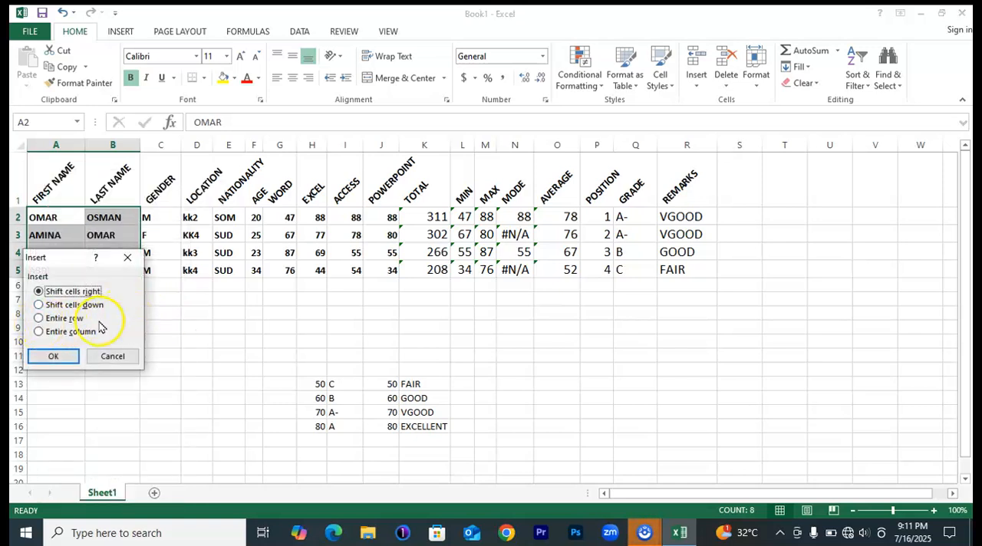
left_click(44, 335)
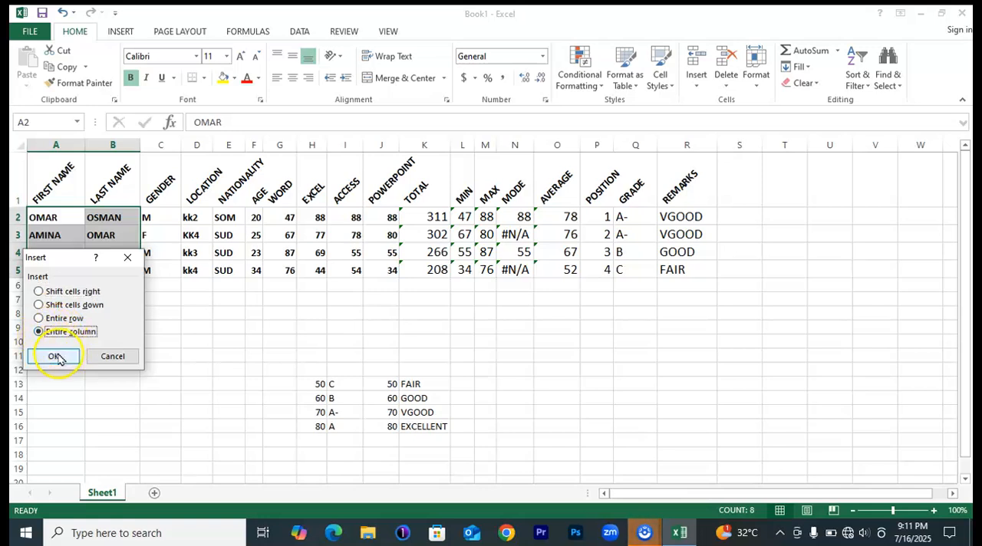
left_click(55, 356)
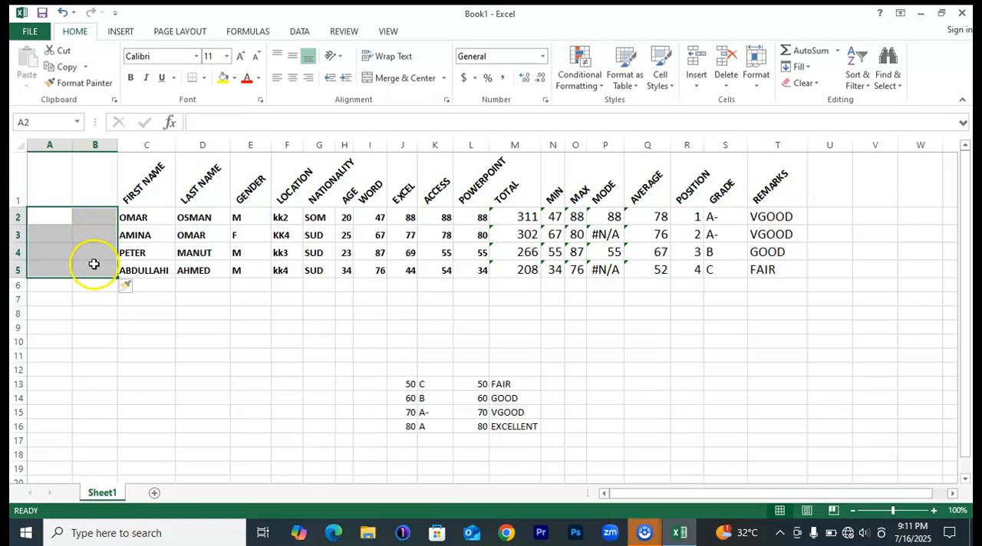
left_click(121, 314)
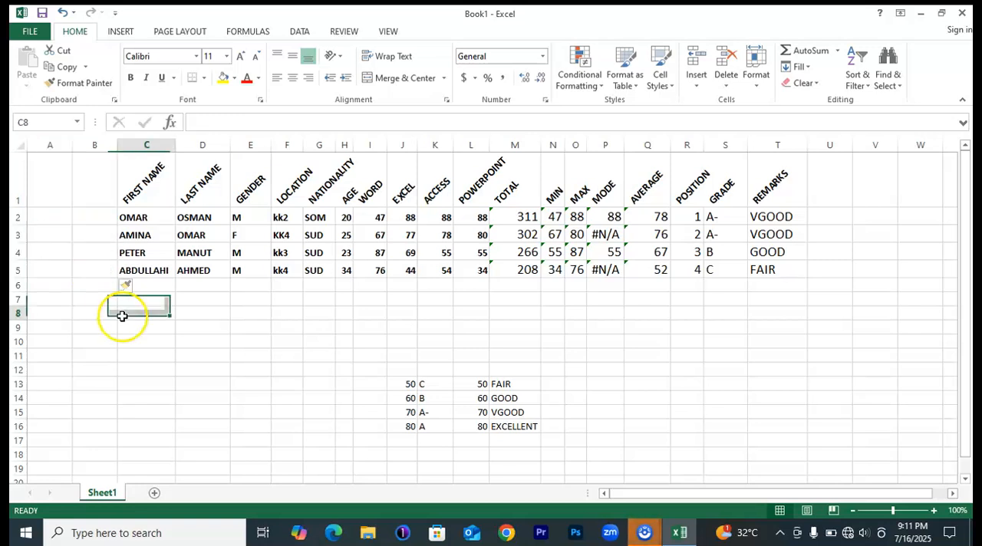
key("ctrl+z")
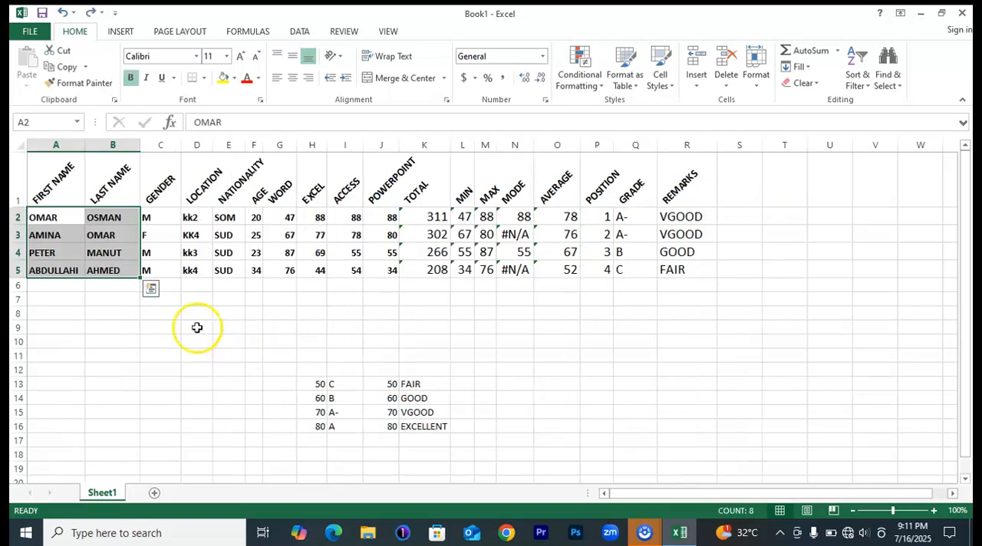
left_click(93, 315)
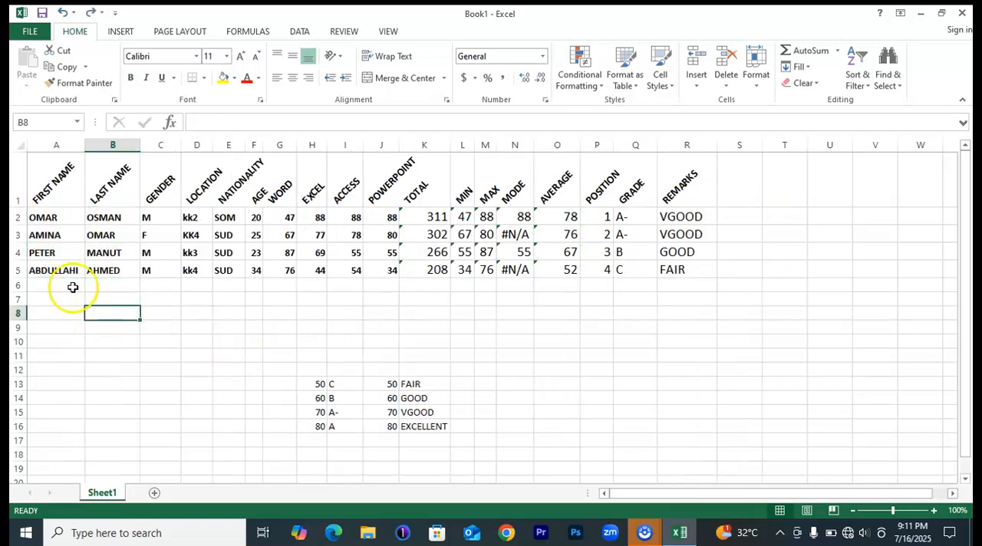
Insert one entire column before the FIRST NAME column, working from the single cell A3.
left_click(44, 223)
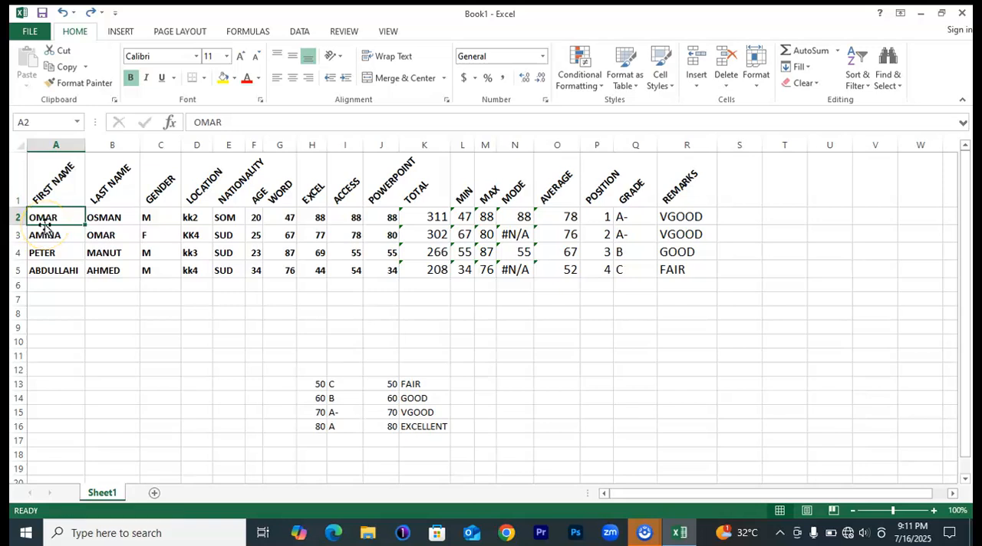
left_click(66, 265)
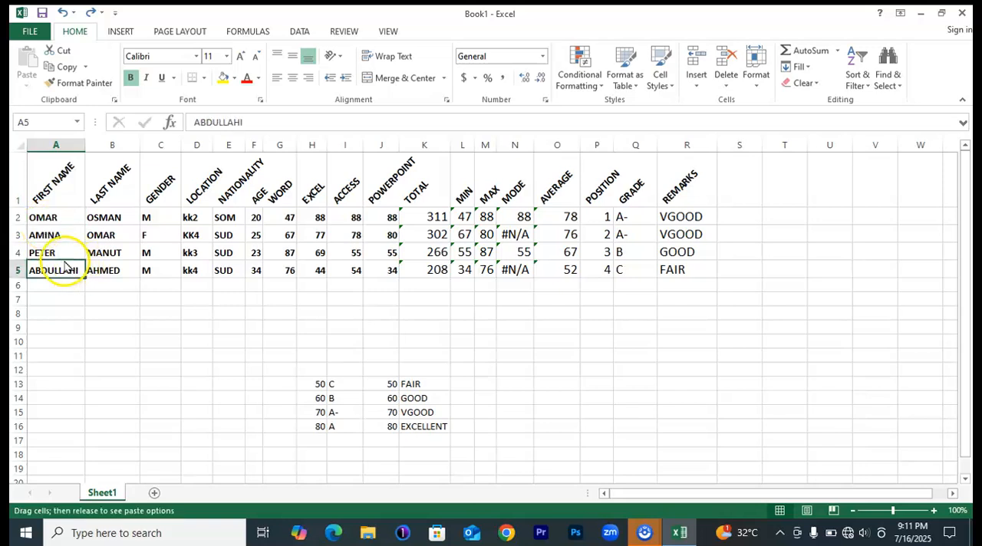
left_click(51, 232)
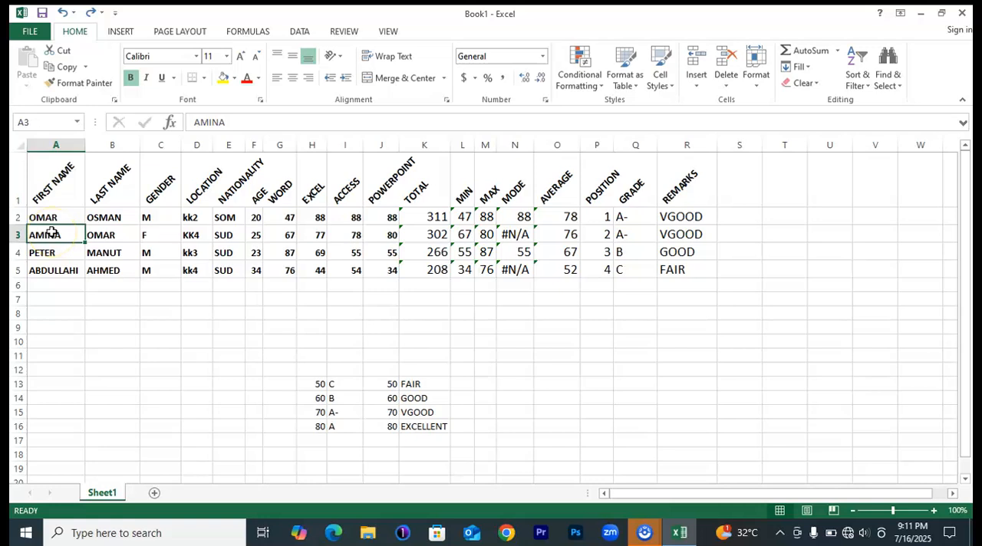
right_click(52, 233)
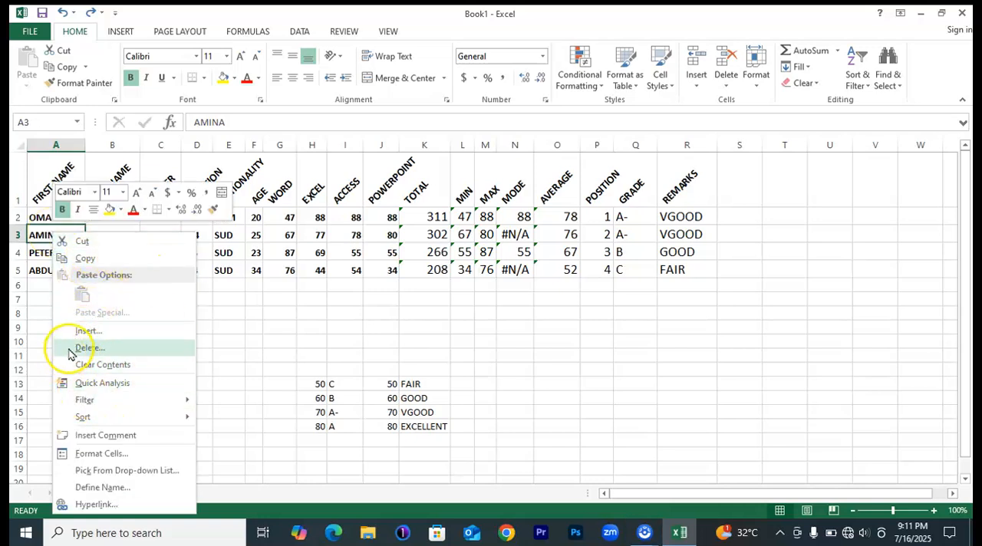
left_click(86, 330)
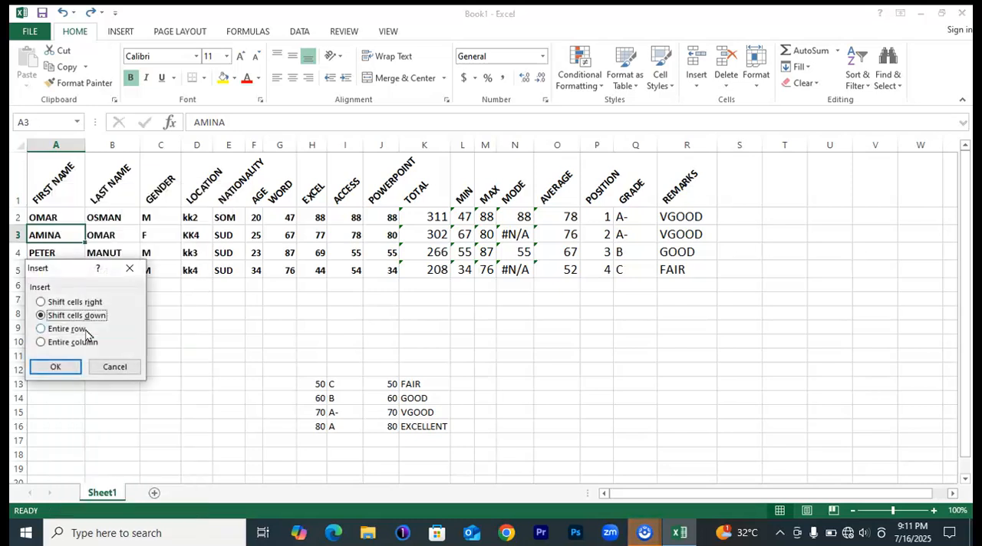
left_click(44, 344)
left_click(53, 367)
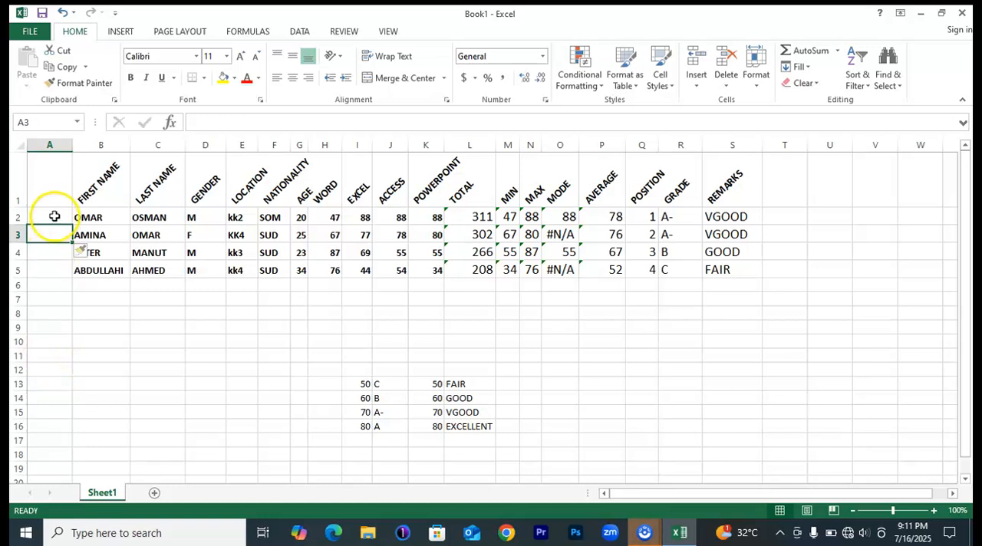
left_click(155, 326)
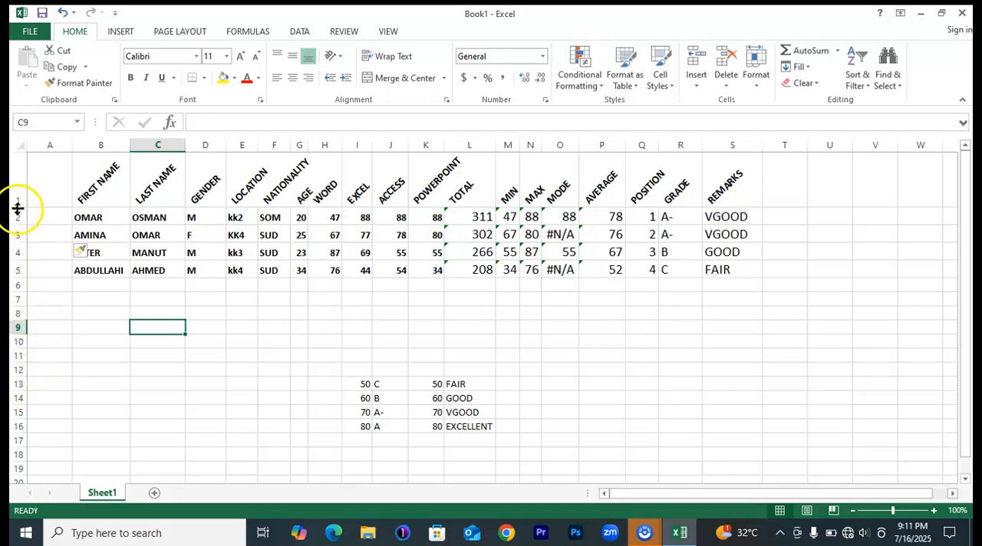
Enter 1 in A2 and fill it down to A5 as a series to number the students.
left_click(59, 217)
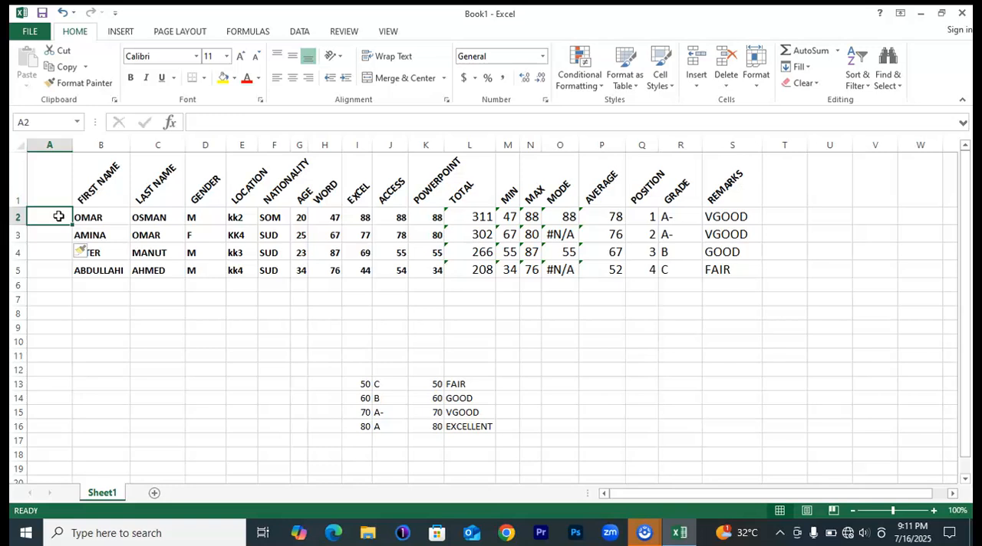
left_click(77, 220)
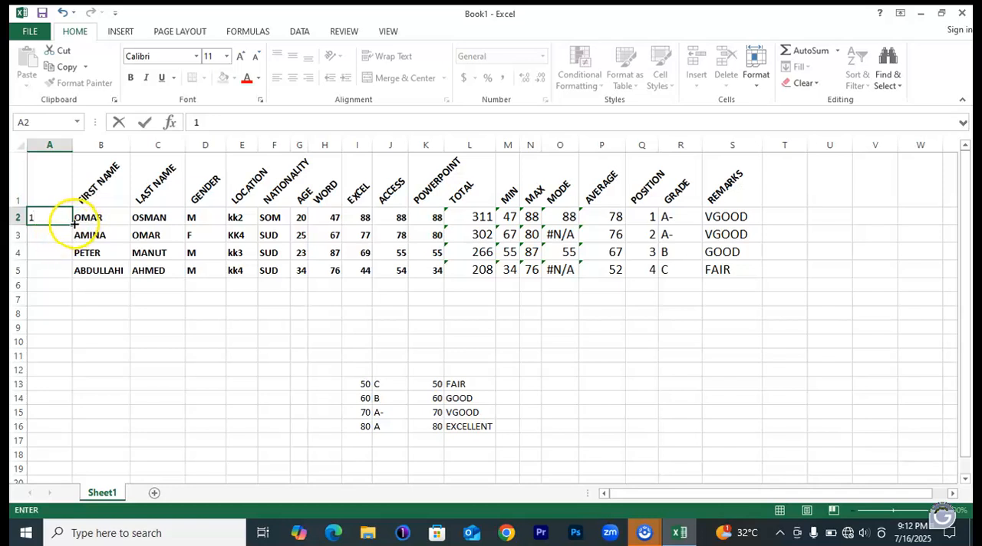
left_click_drag(74, 224, 73, 240)
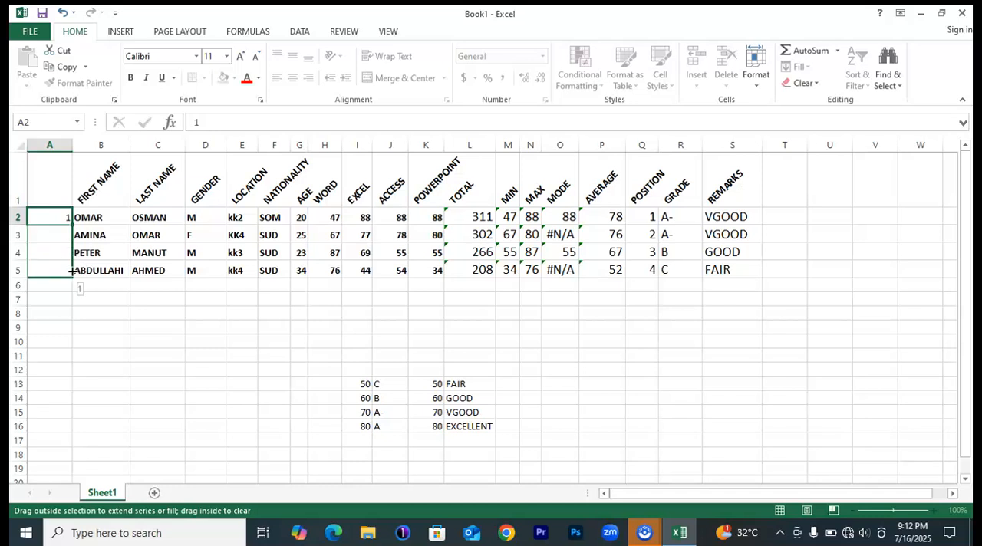
left_click_drag(72, 270, 73, 275)
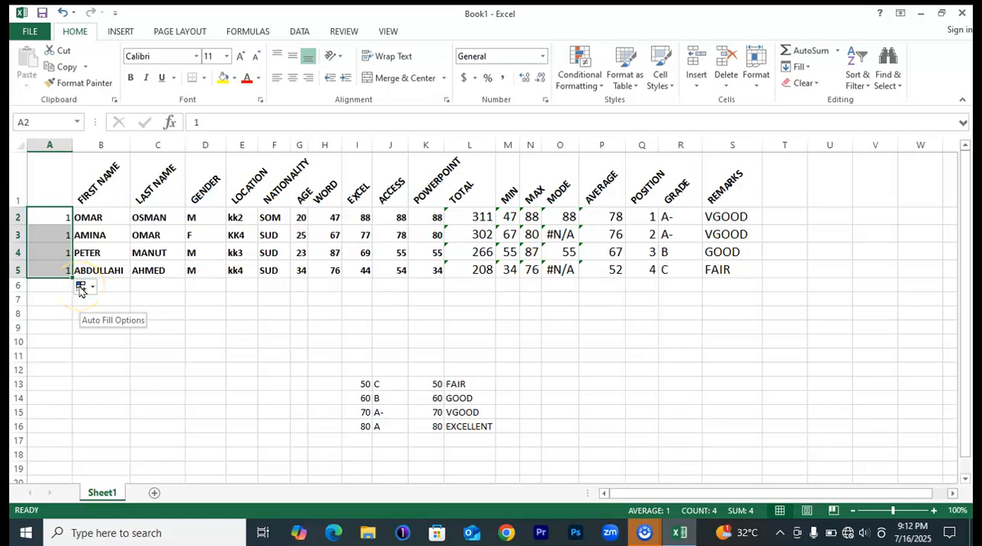
left_click(90, 289)
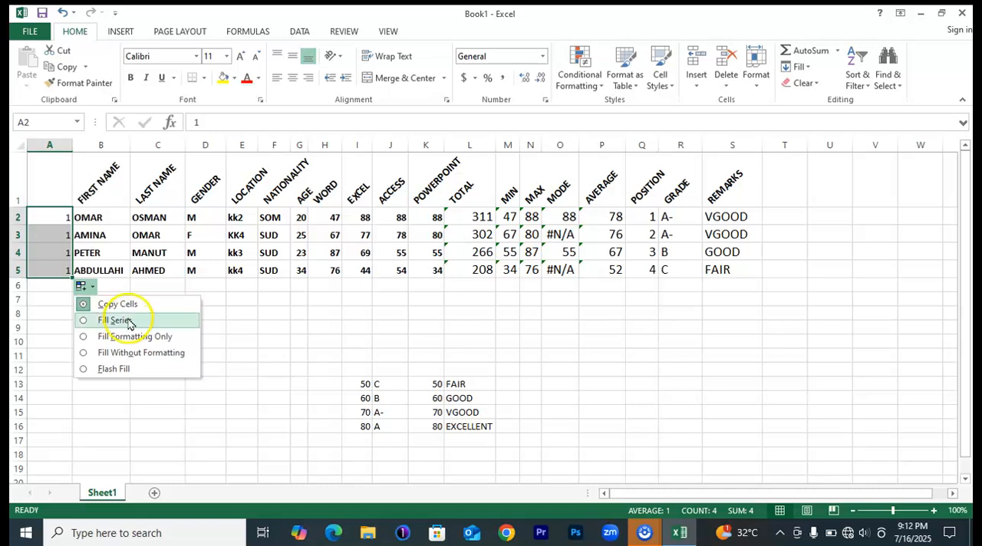
left_click(112, 322)
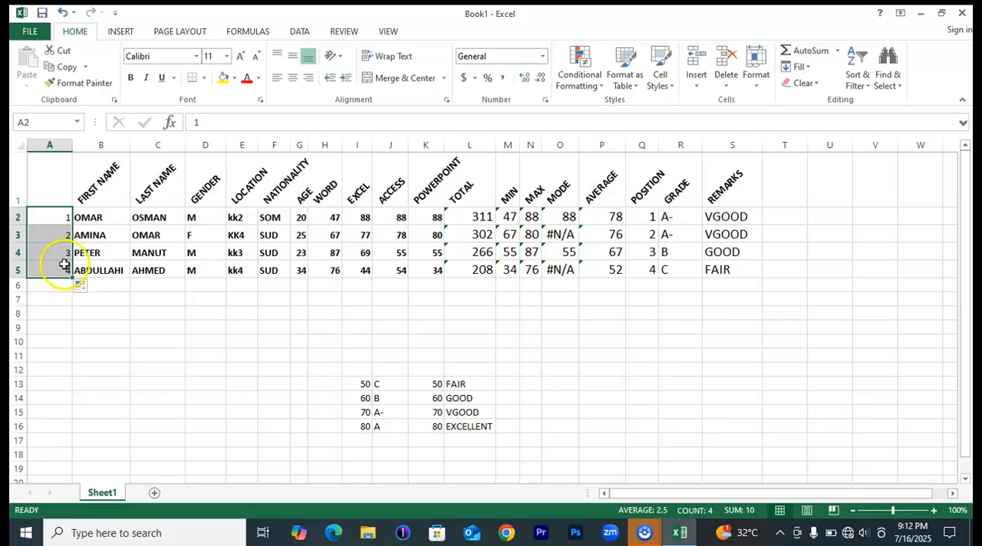
left_click(165, 337)
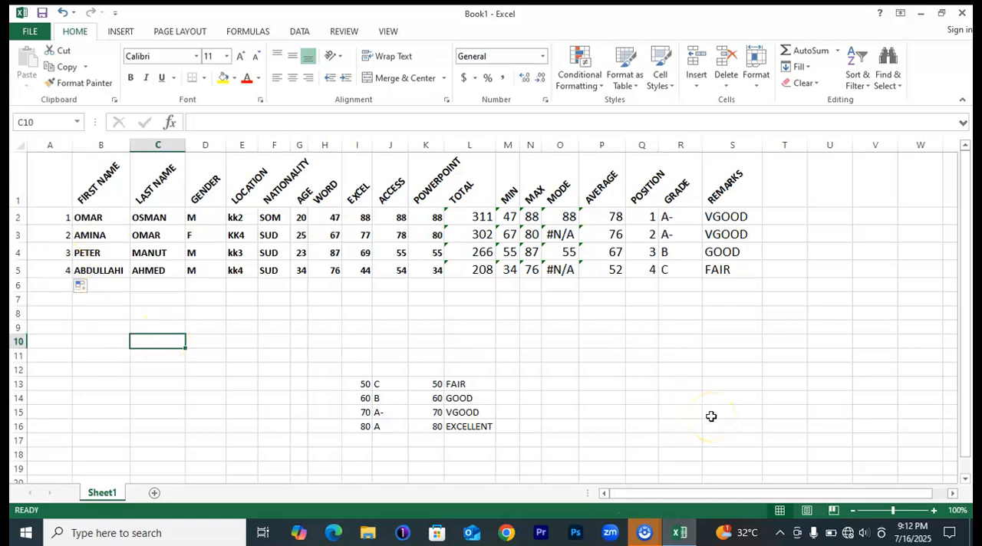
Examine the NATIONALITY entries in F2:F5 and compare them with the numeric AGE entry in G2.
left_click(887, 312)
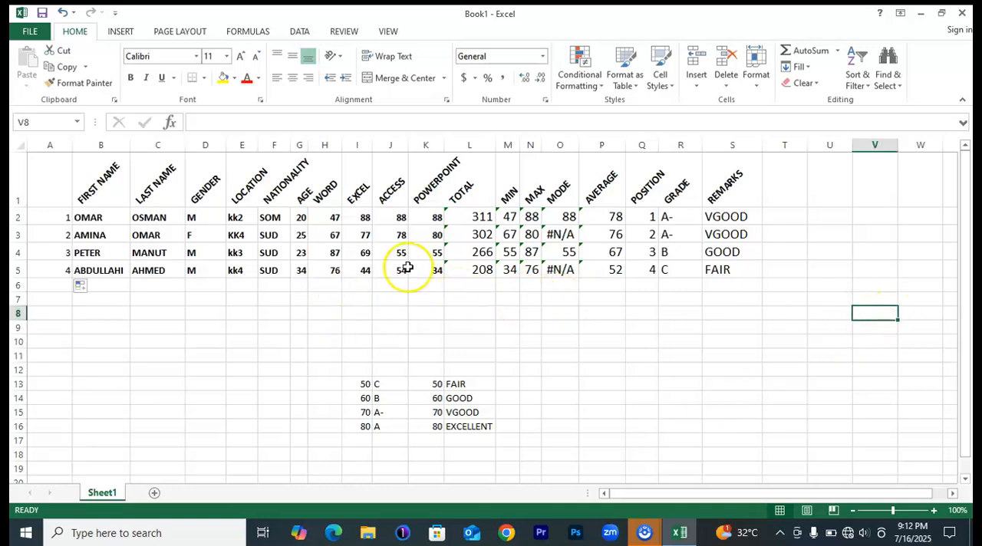
left_click(281, 218)
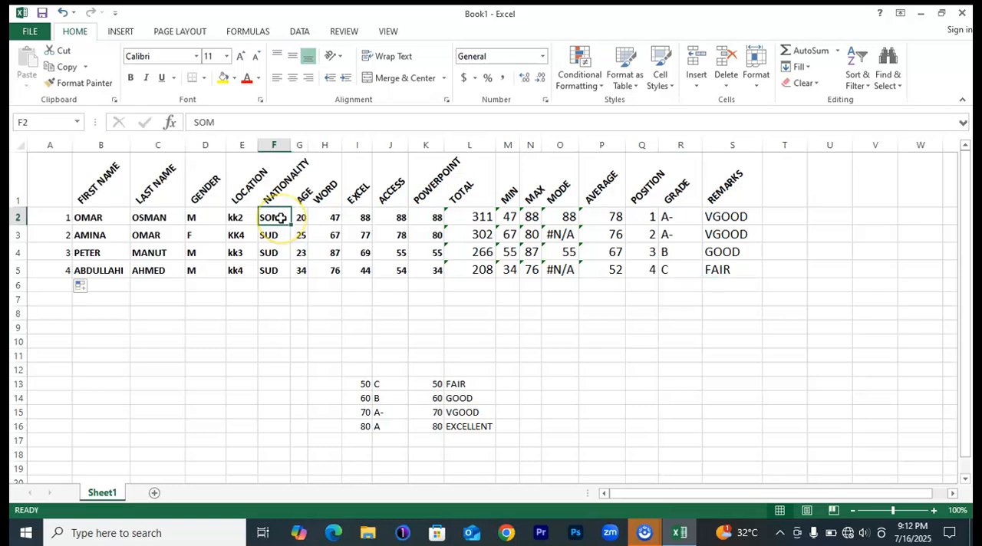
left_click(280, 234)
left_click(274, 255)
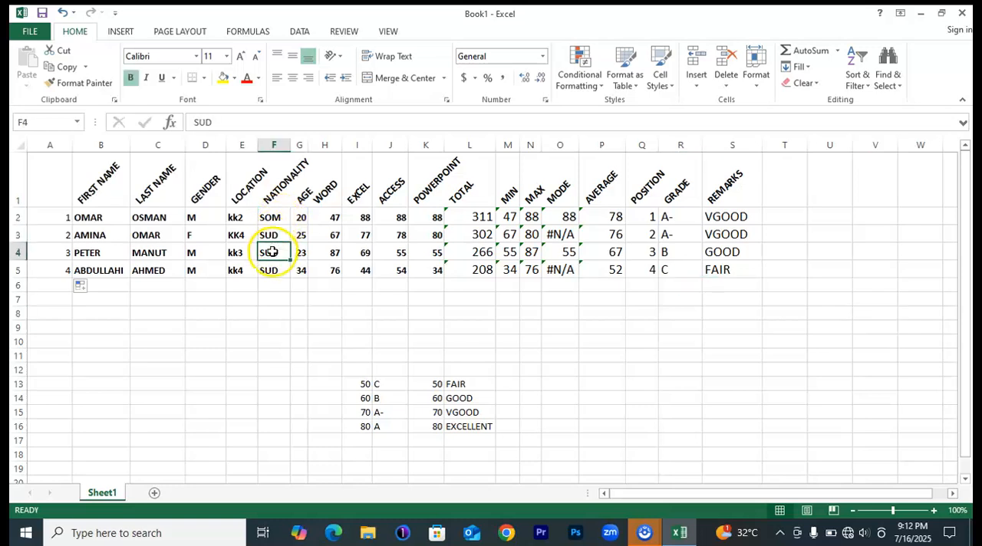
left_click(274, 270)
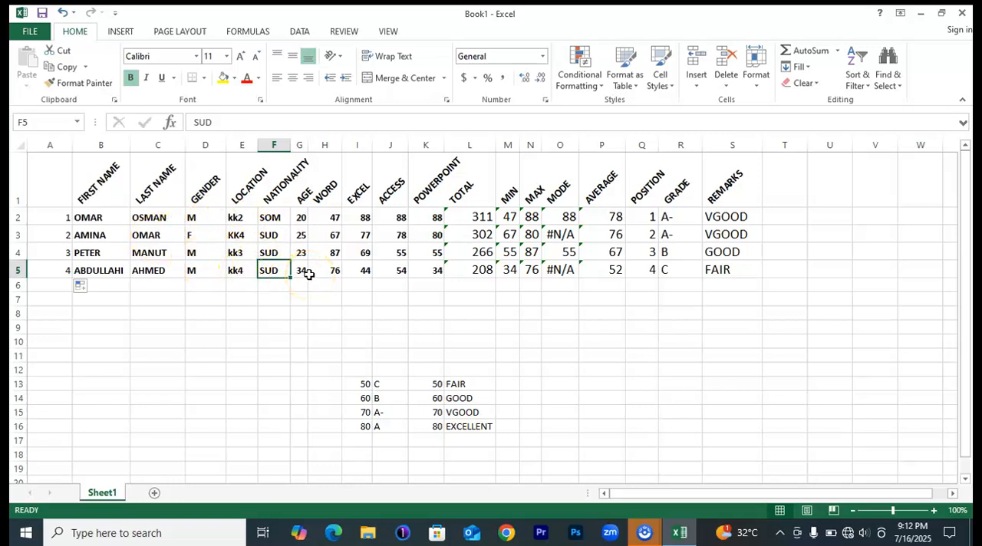
left_click(274, 218)
left_click(269, 235)
left_click(270, 253)
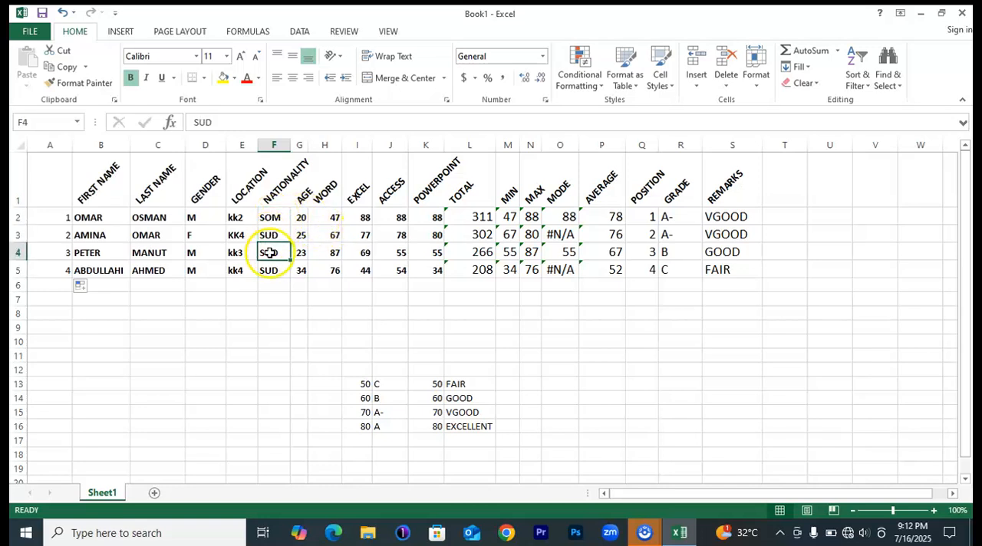
left_click(270, 267)
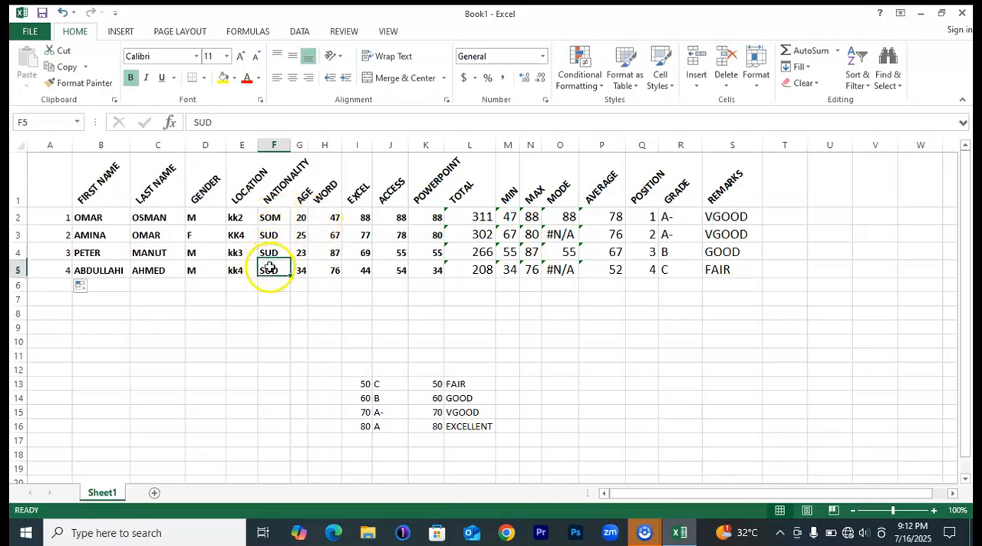
left_click(298, 218)
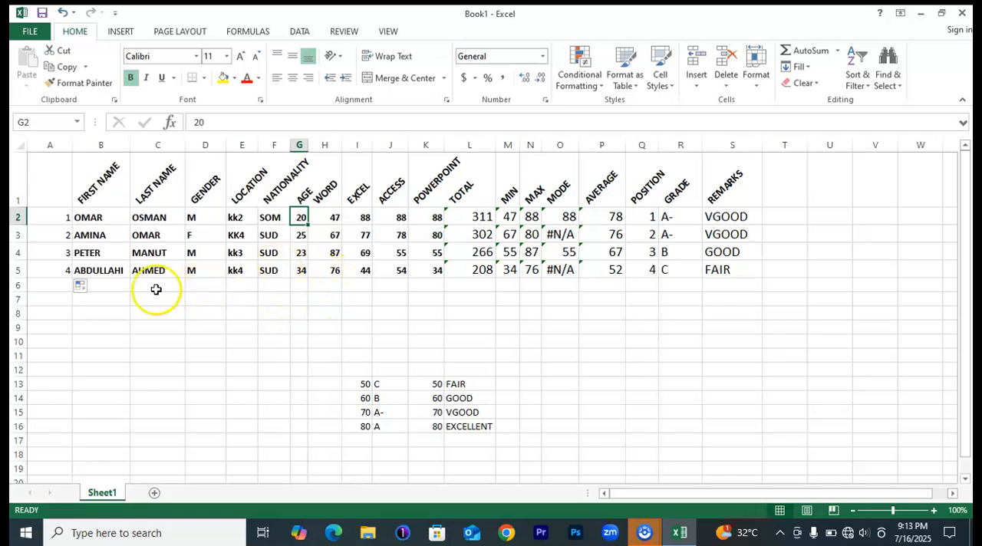
Enter =COUNT(H2:H5) in H6 to count the numeric marks in the WORD column.
left_click(323, 285)
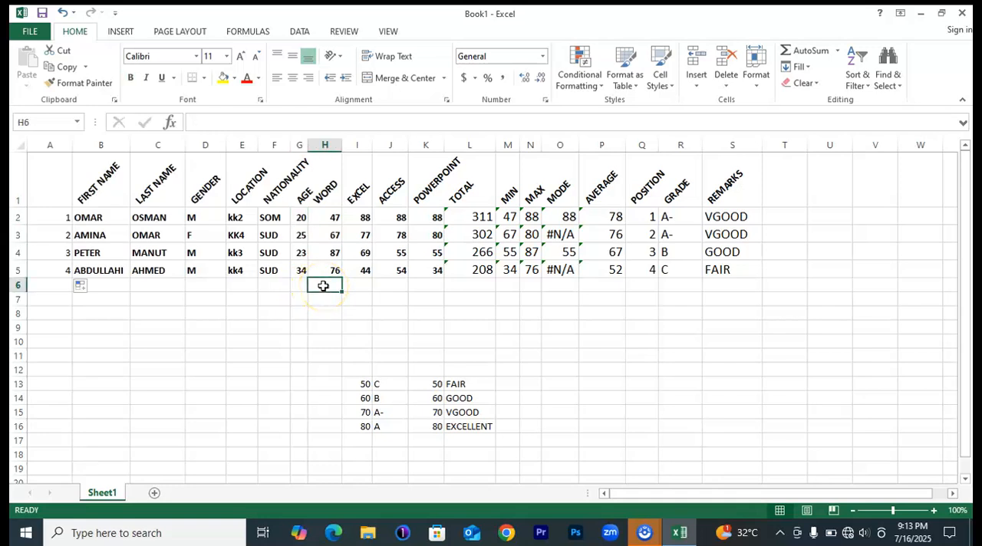
type("=COUN")
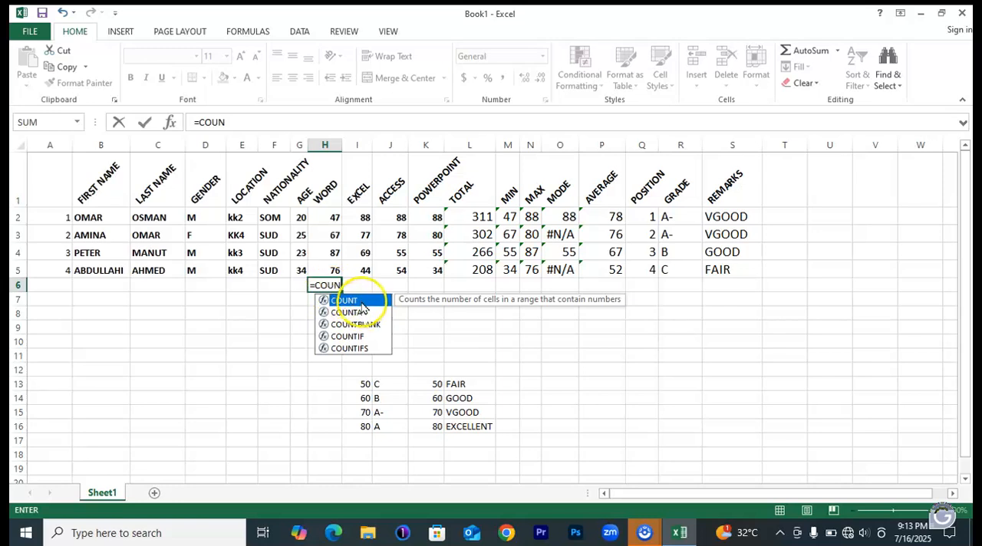
double_click(364, 302)
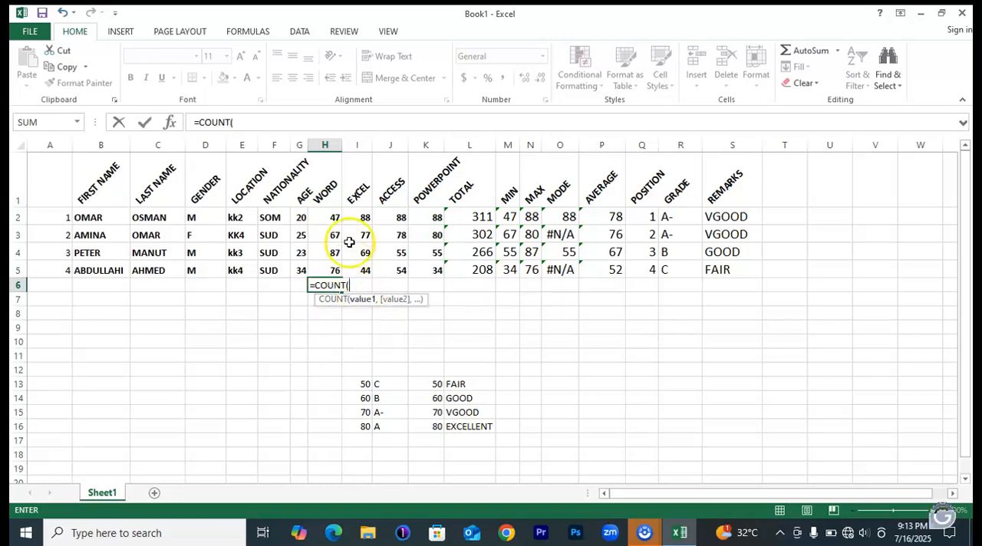
left_click_drag(329, 217, 329, 267)
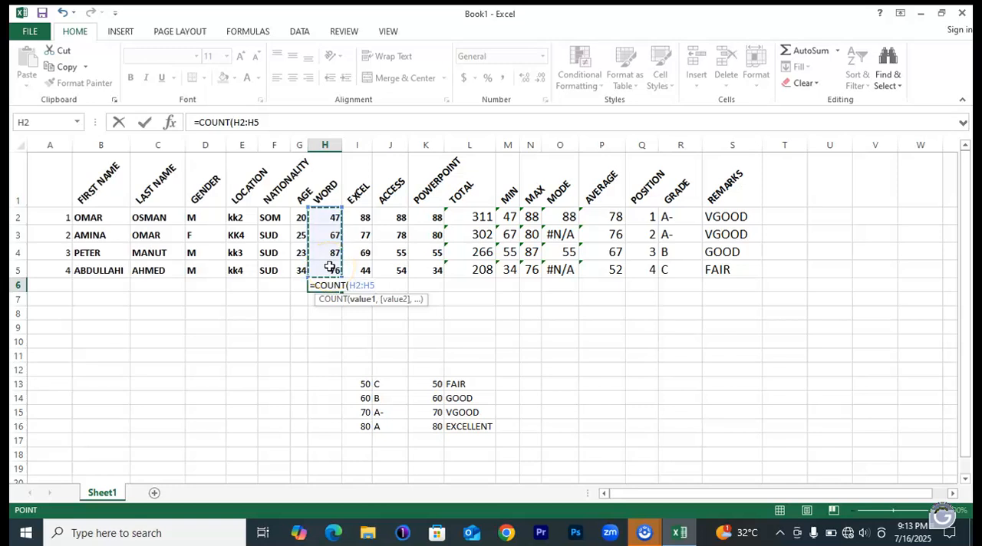
key("Return")
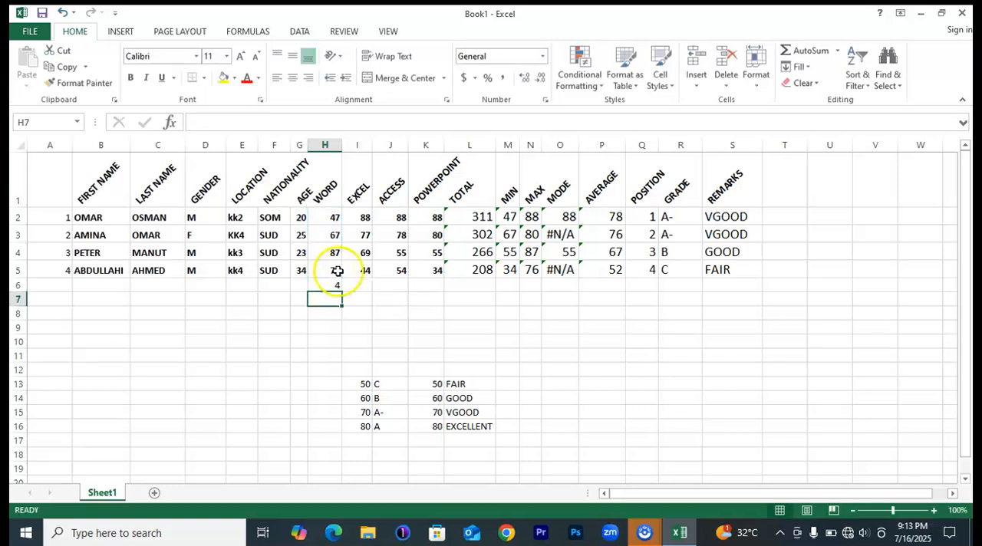
Copy the COUNT formula from H6 across row 6 to the REMARKS column, S6.
left_click(332, 285)
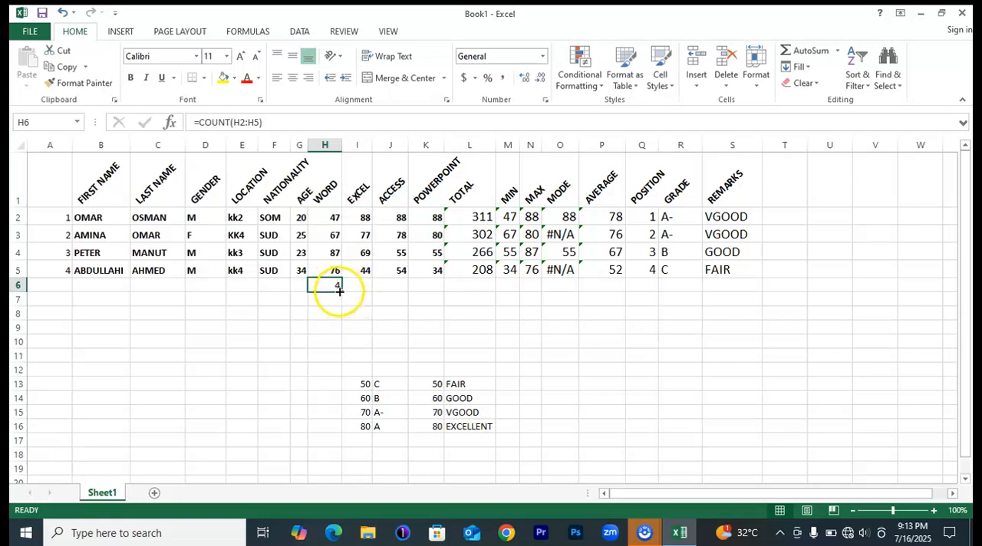
left_click_drag(341, 290, 749, 284)
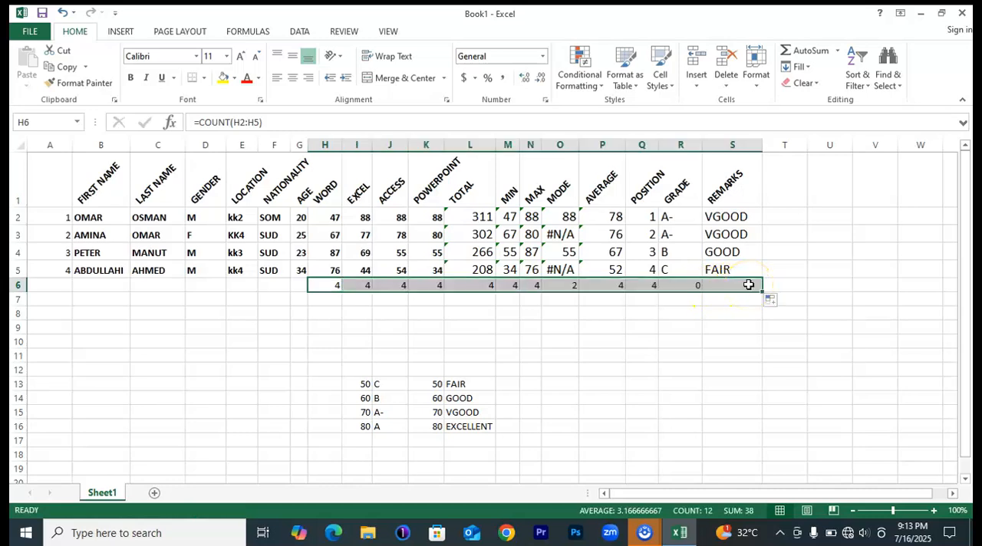
left_click(801, 358)
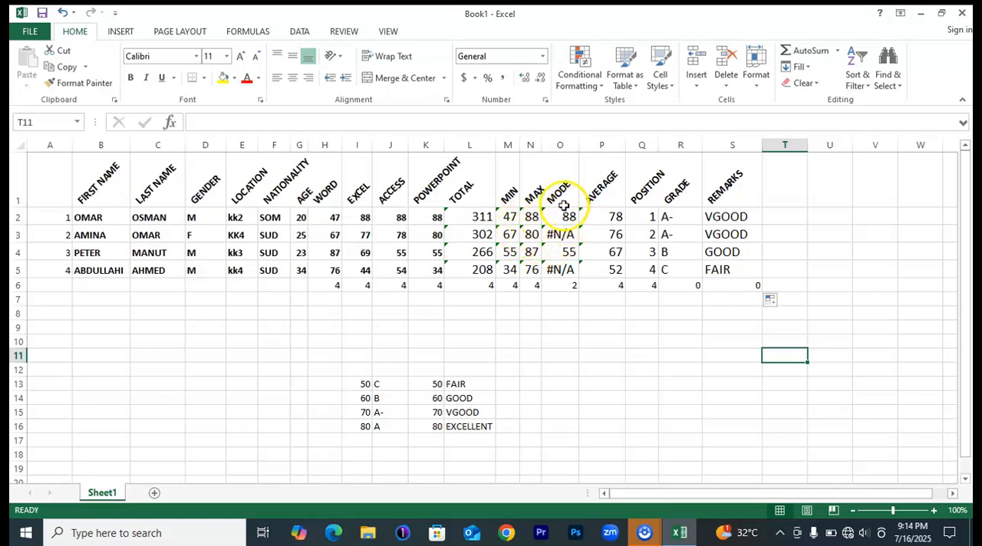
Examine the MODE formulas in O2:O5 and the COUNT cells beneath the GRADE and REMARKS columns.
left_click(572, 254)
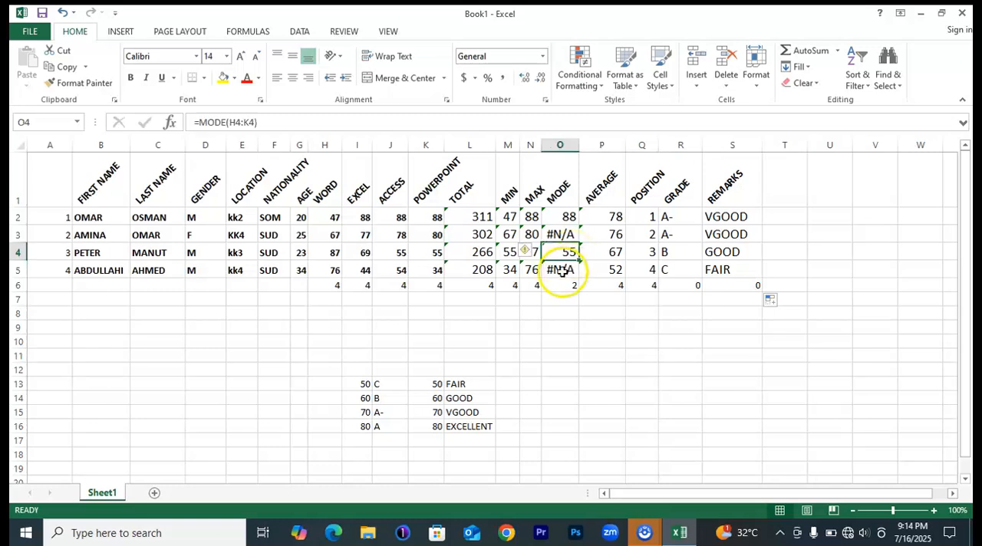
left_click(562, 216)
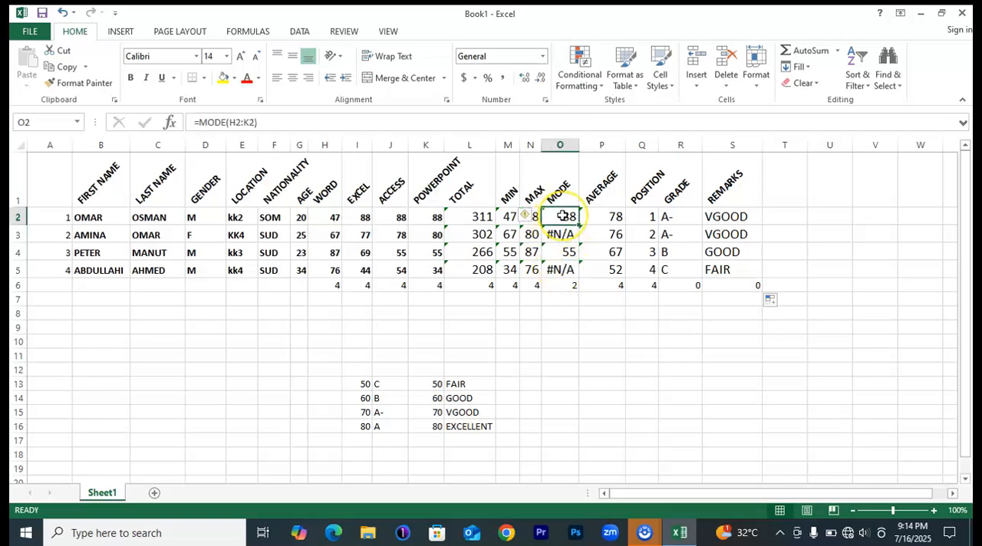
left_click(562, 234)
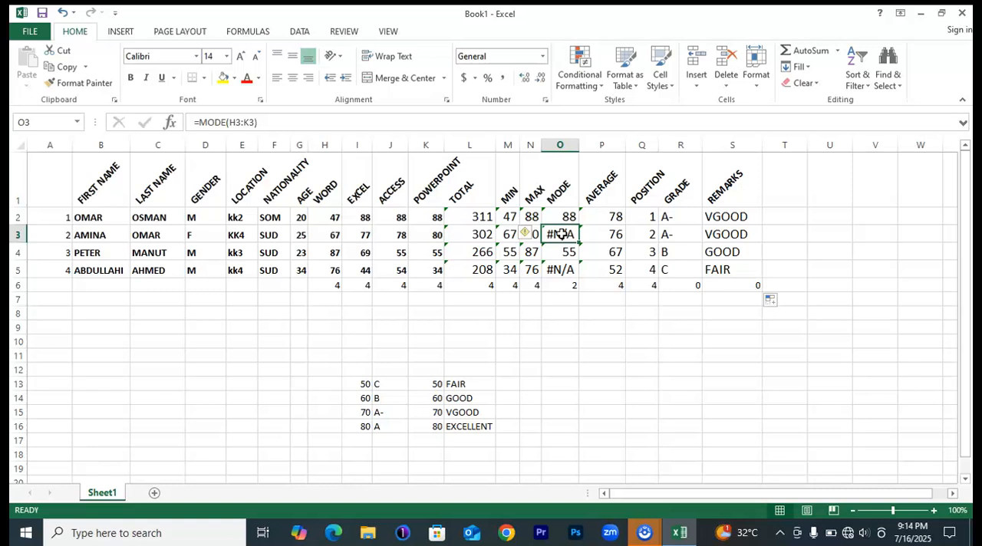
left_click(566, 273)
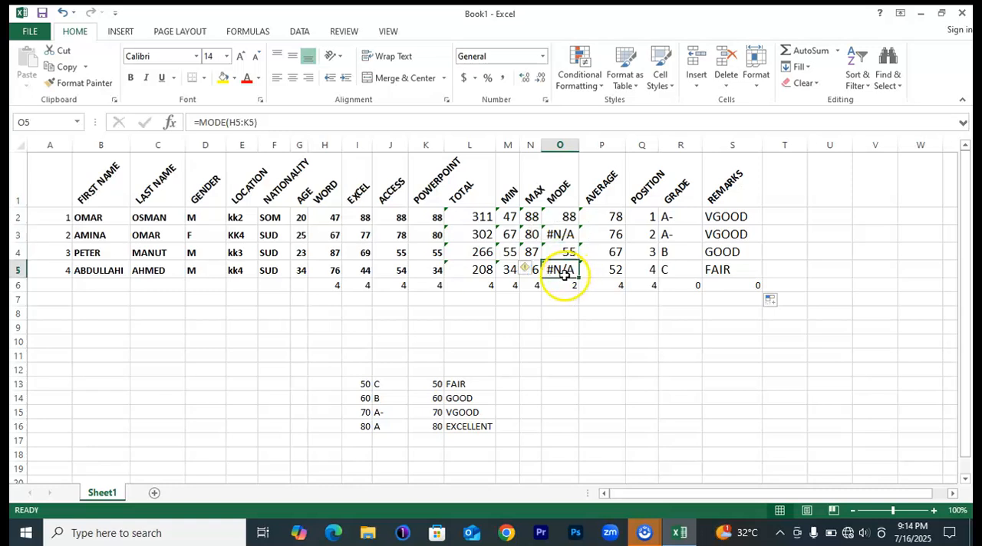
left_click(567, 217)
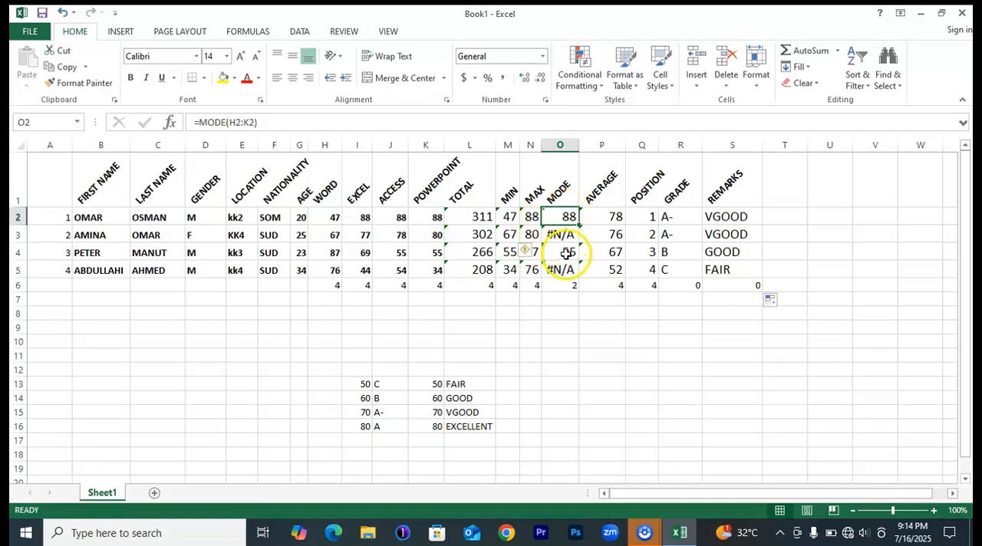
left_click(565, 252)
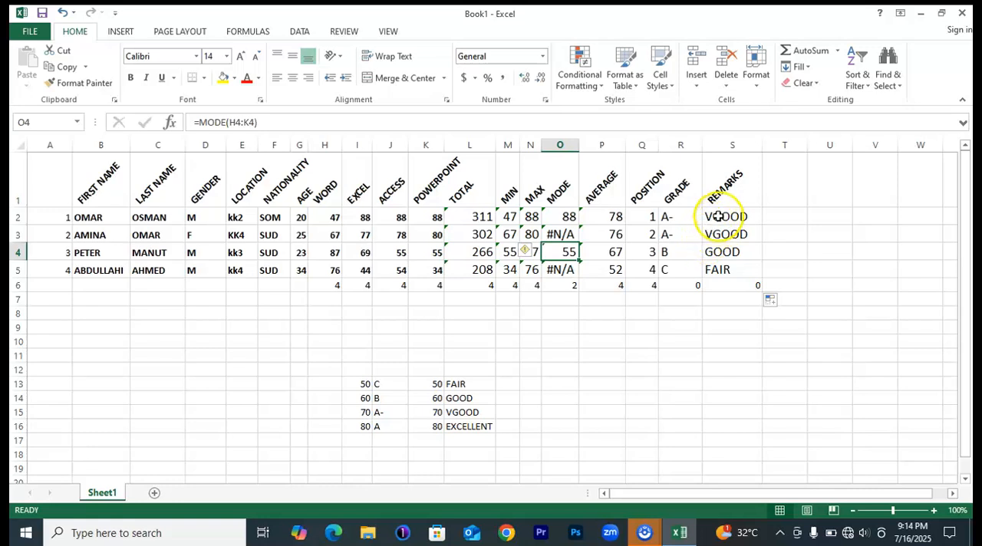
left_click(685, 288)
left_click(741, 286)
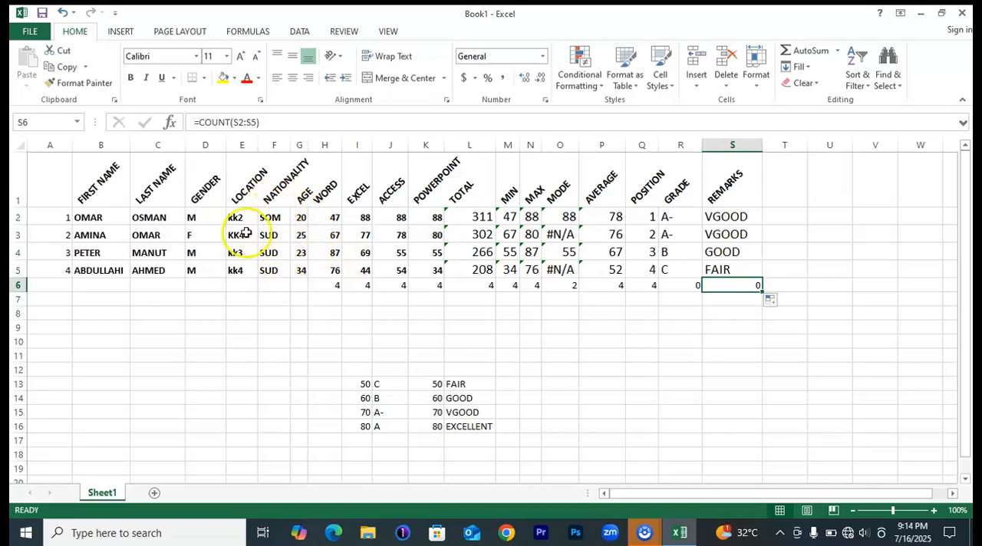
Examine the text entries in the NATIONALITY column, F2:F5, and the GENDER column, D2:D5.
left_click_drag(270, 213, 270, 270)
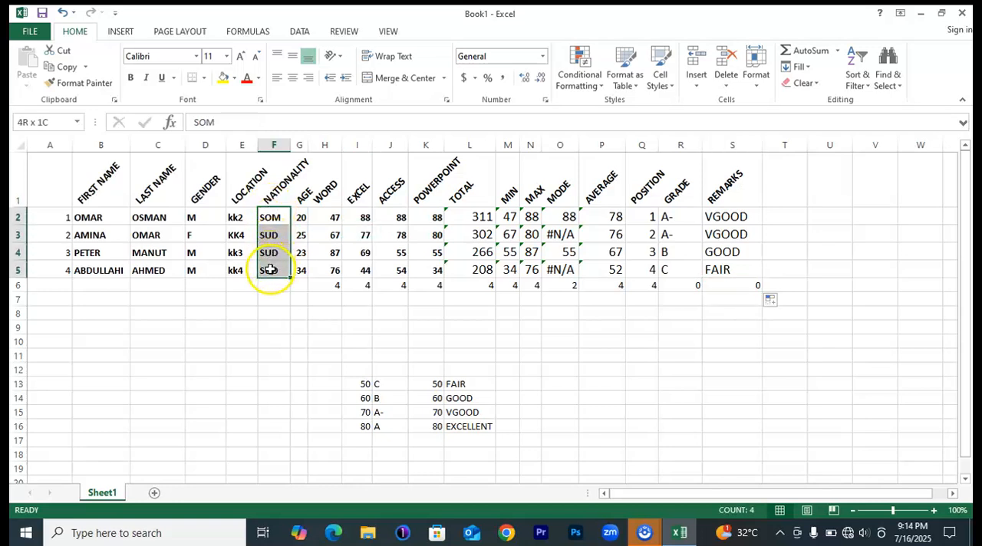
left_click(193, 217)
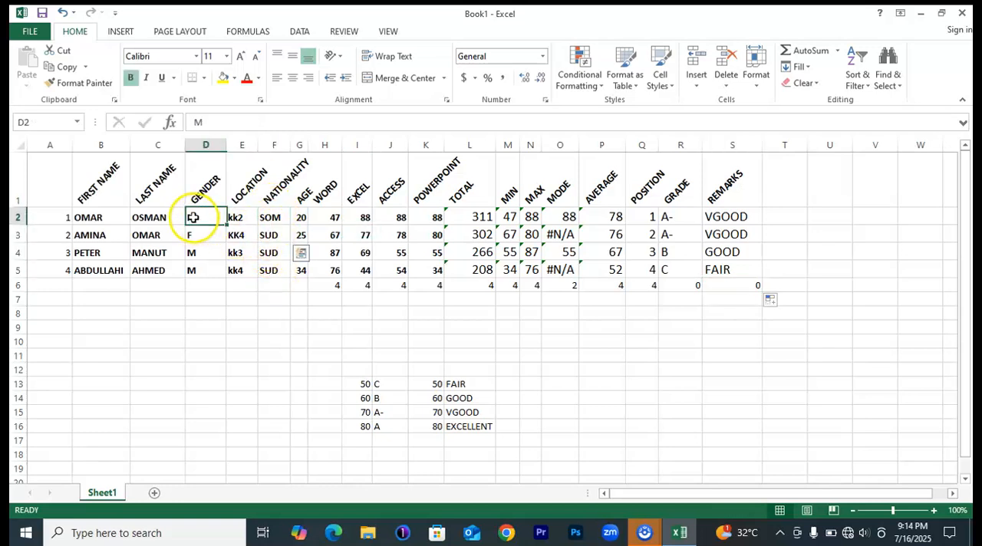
left_click_drag(193, 217, 210, 276)
left_click(198, 218)
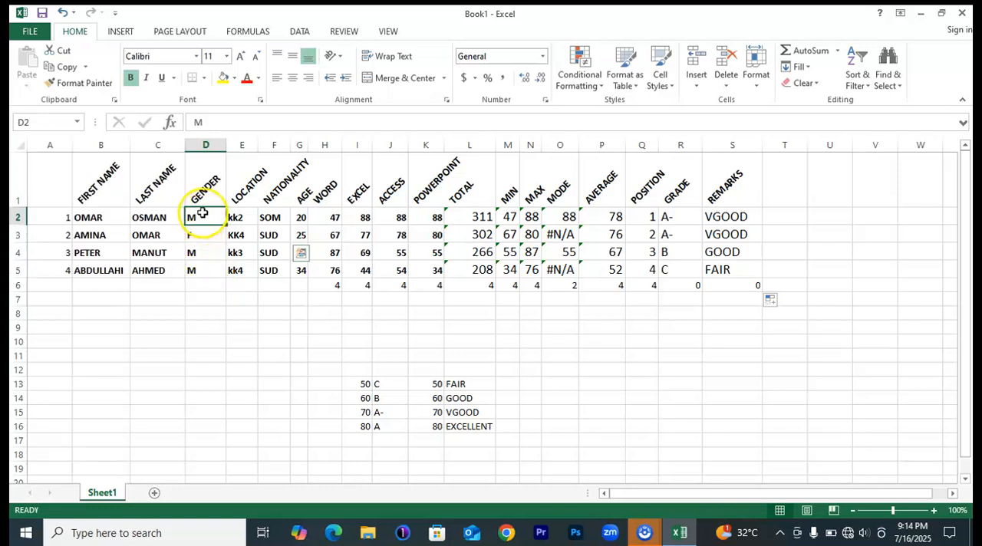
Enter =COUNTIF(D2:D5,"M") in D6 to count the male students in the GENDER column.
left_click(204, 284)
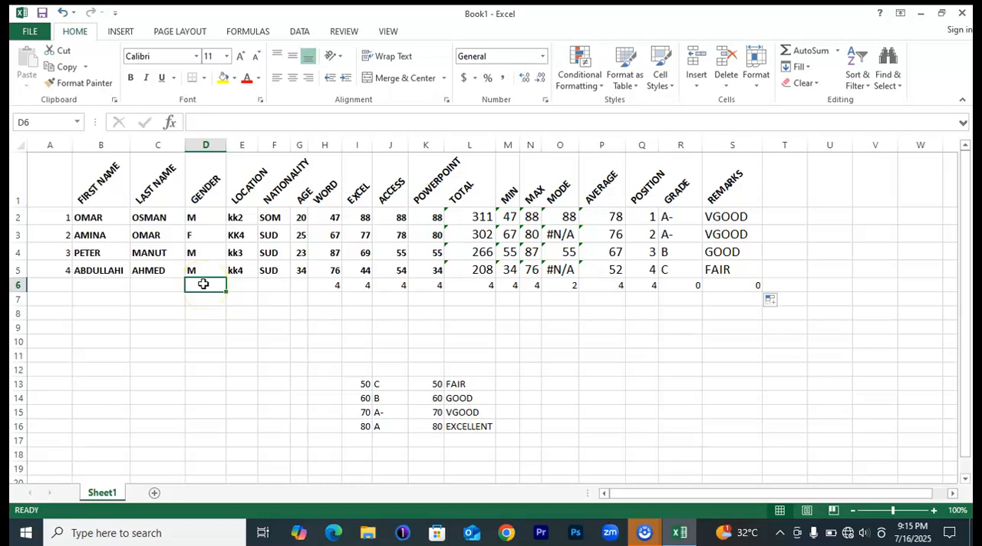
type("=")
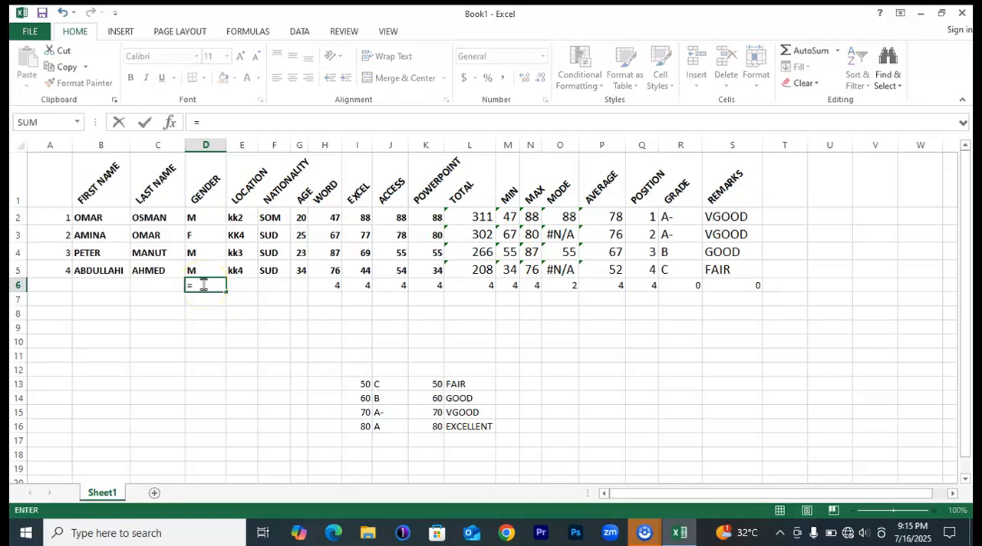
type("IF")
key("BackSpace")
key("BackSpace")
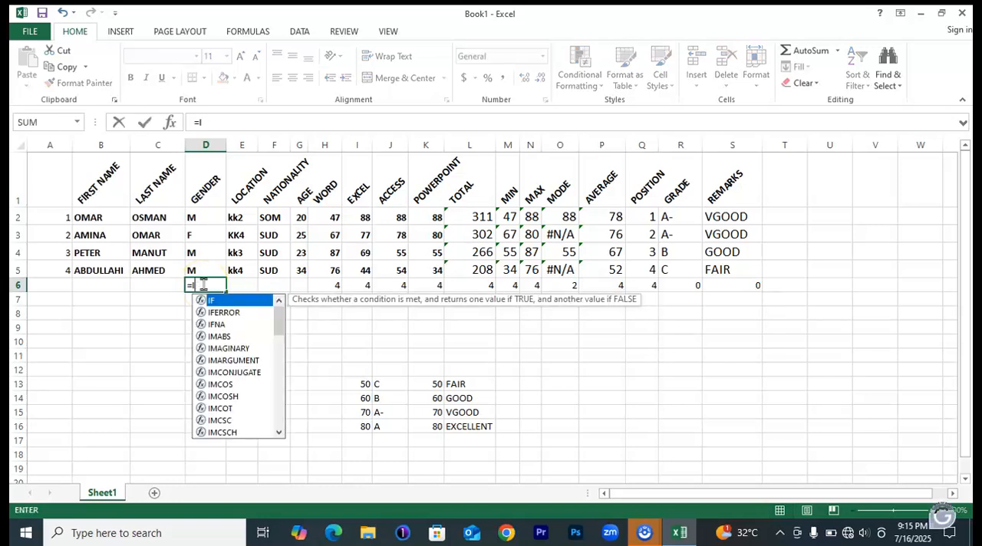
type("COUNT")
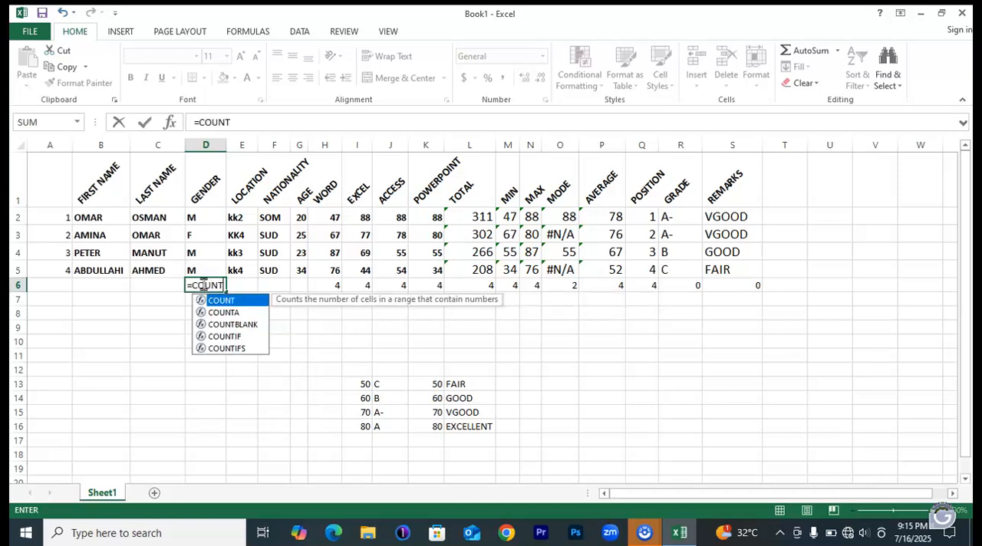
double_click(225, 339)
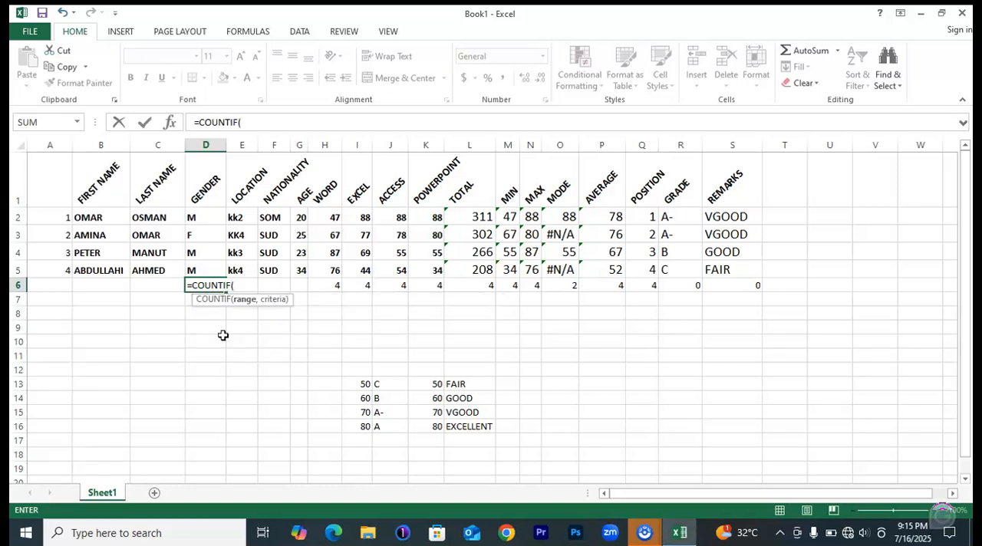
left_click_drag(194, 217, 201, 270)
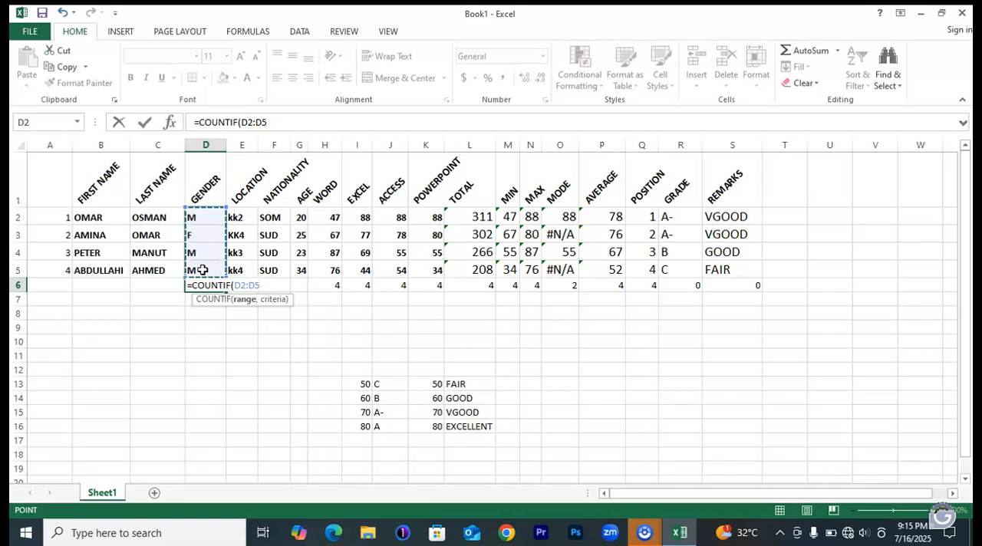
type(",")
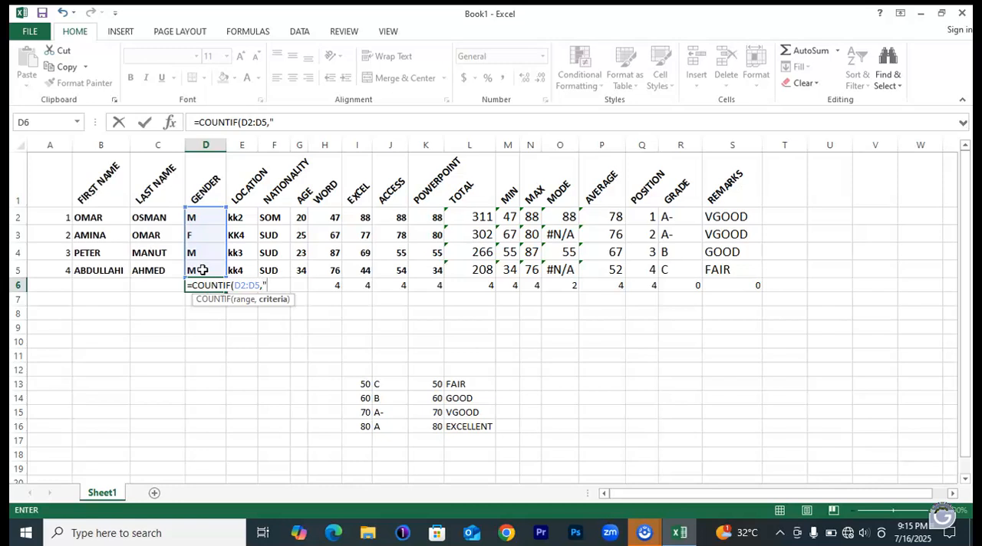
type("\"\")")
left_click(267, 286)
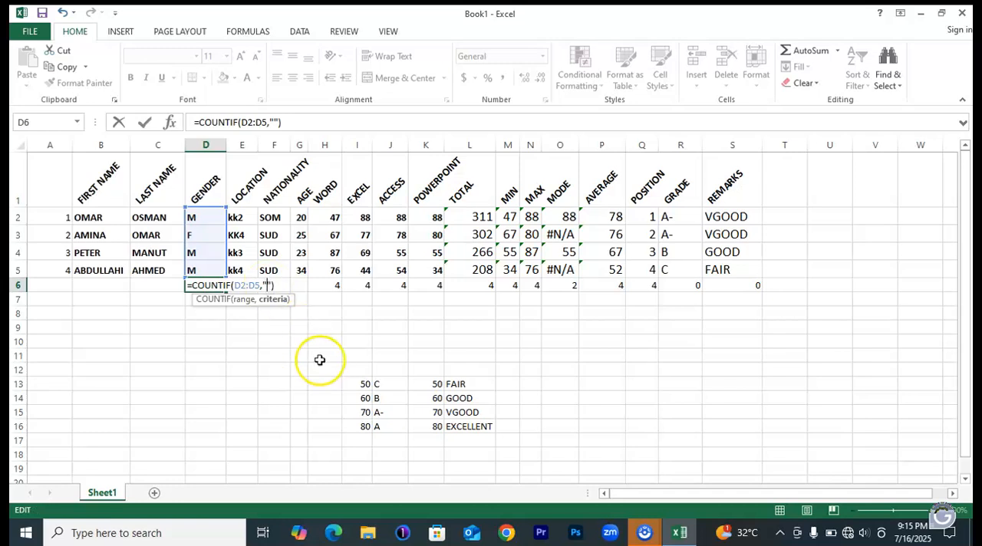
type("M")
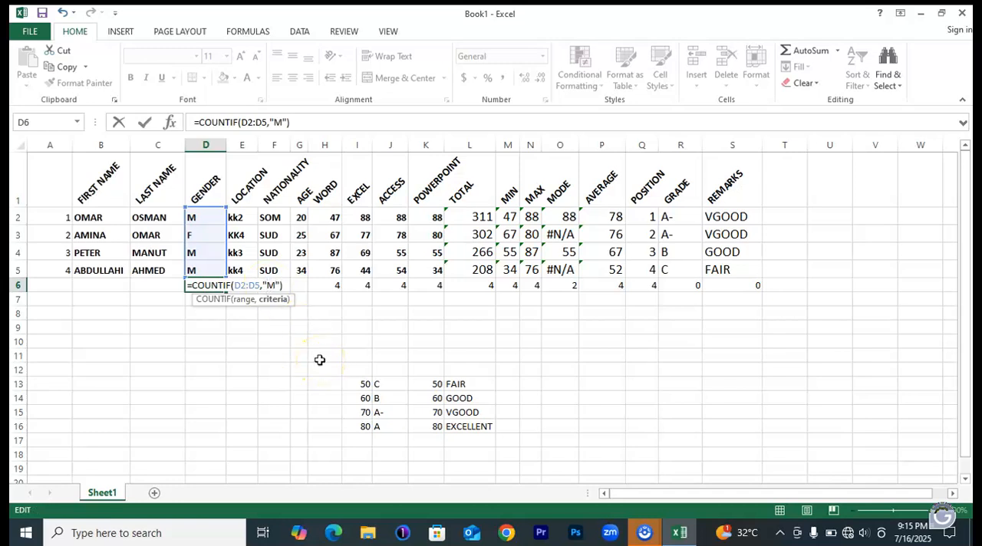
key("Return")
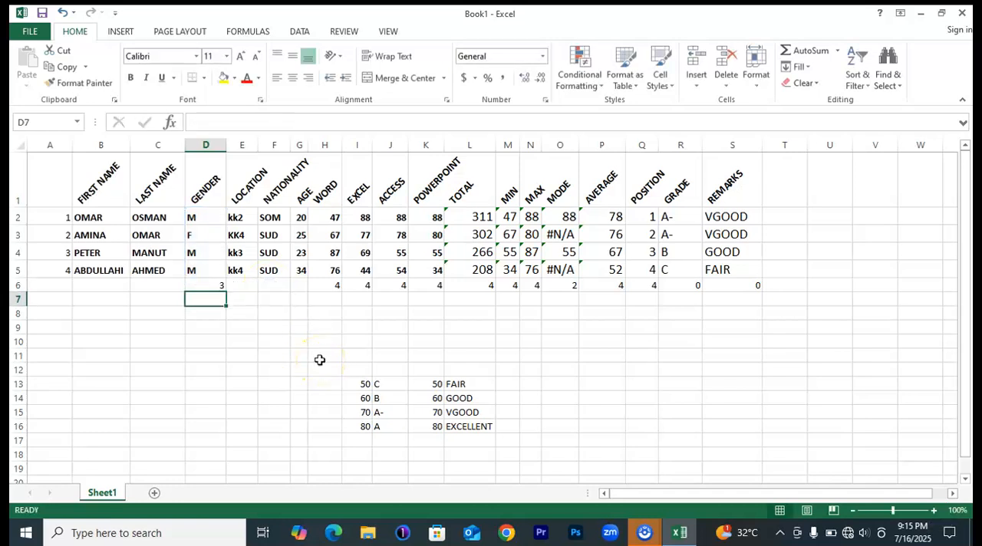
Change the COUNTIF criterion in D6 to "F" to count the female students, and check the resulting formula.
left_click(209, 285)
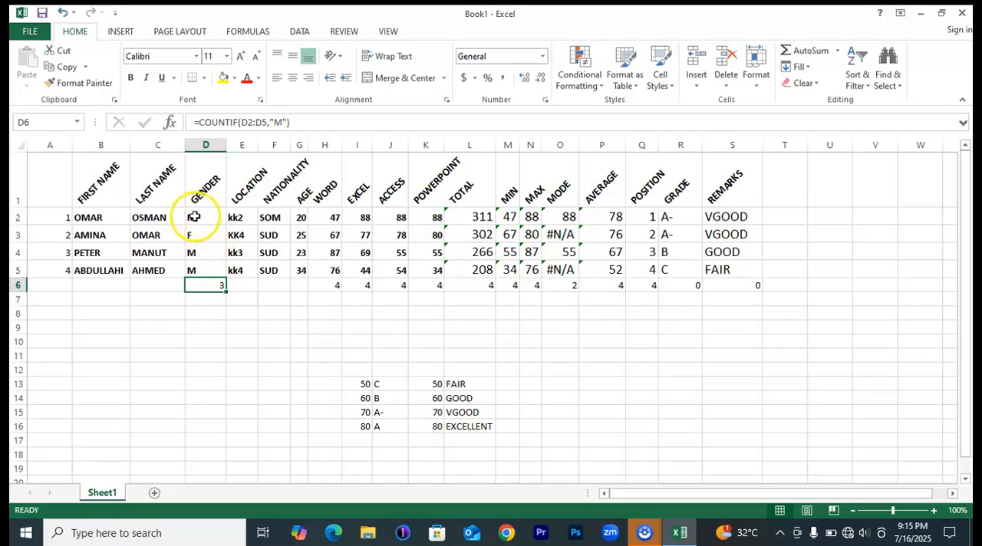
double_click(215, 286)
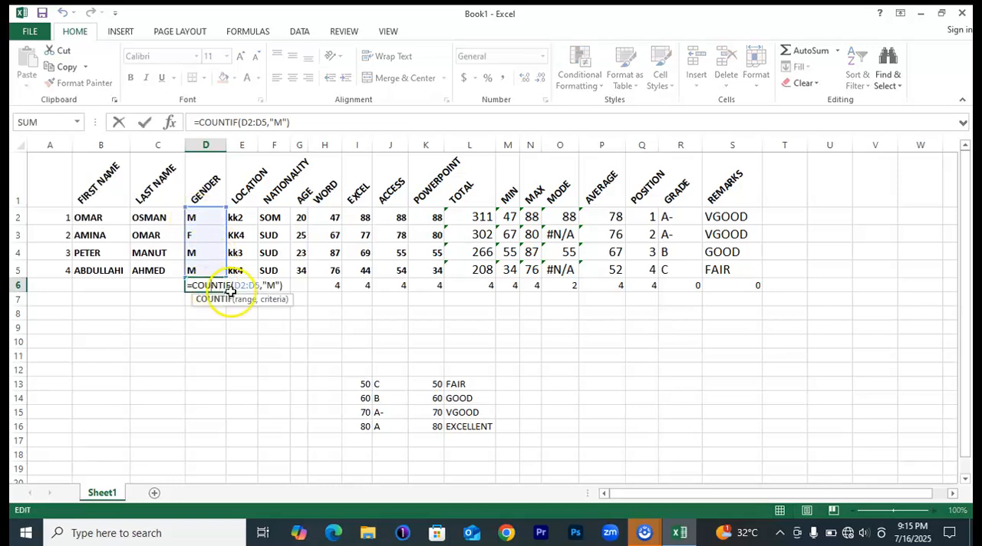
left_click(274, 285)
key("BackSpace")
type("F")
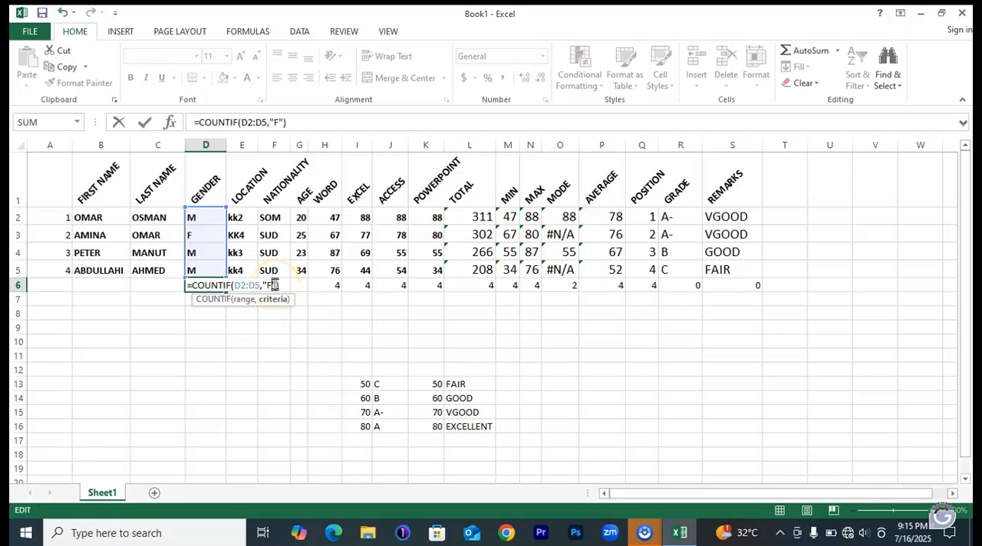
key("Return")
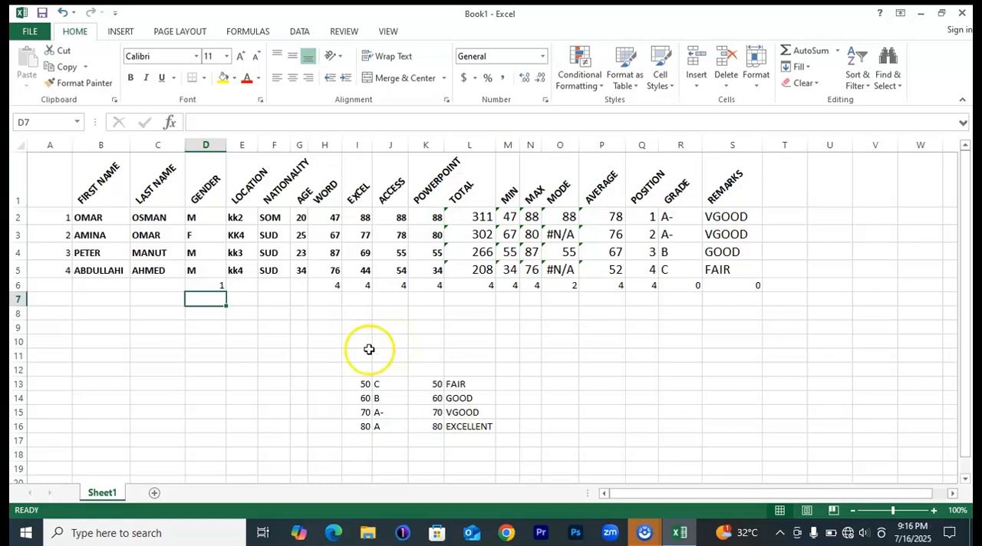
left_click(208, 285)
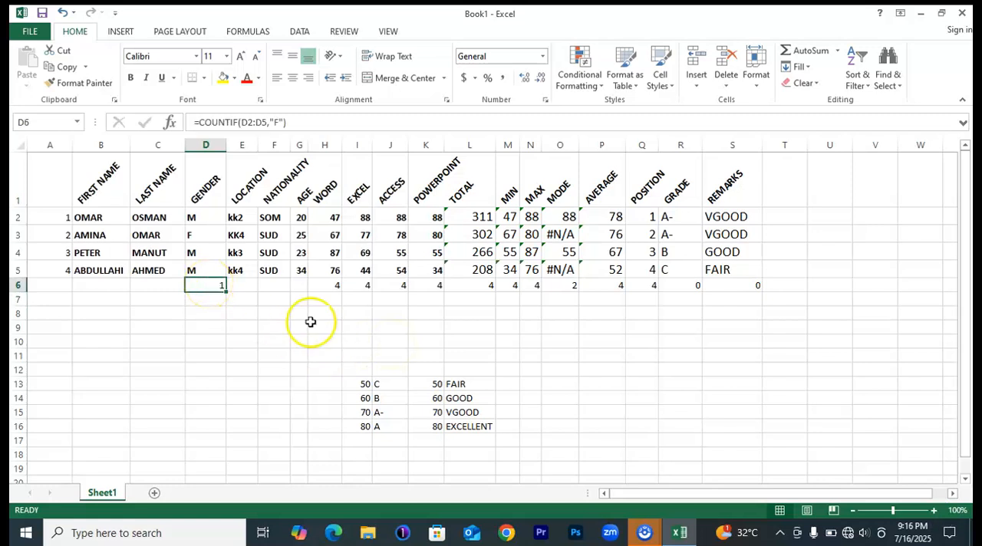